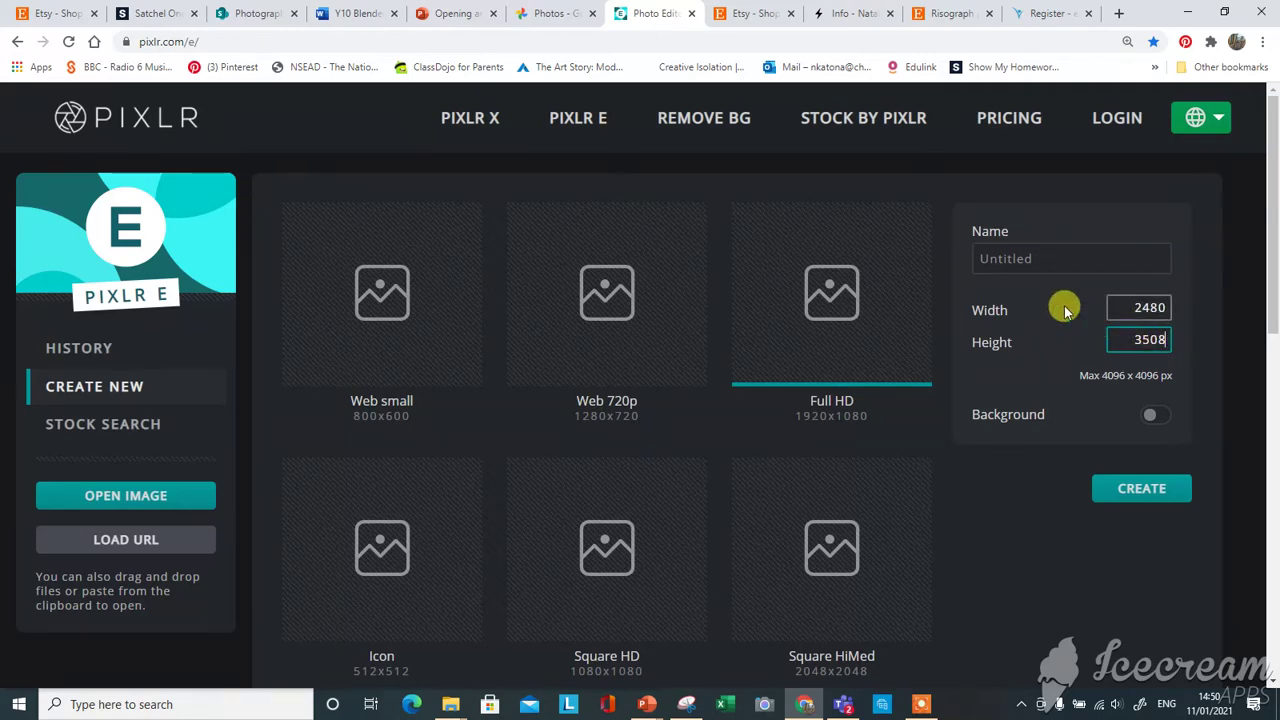
- Create a new 2480 x 3508 px image with a white background
left_click(1160, 414)
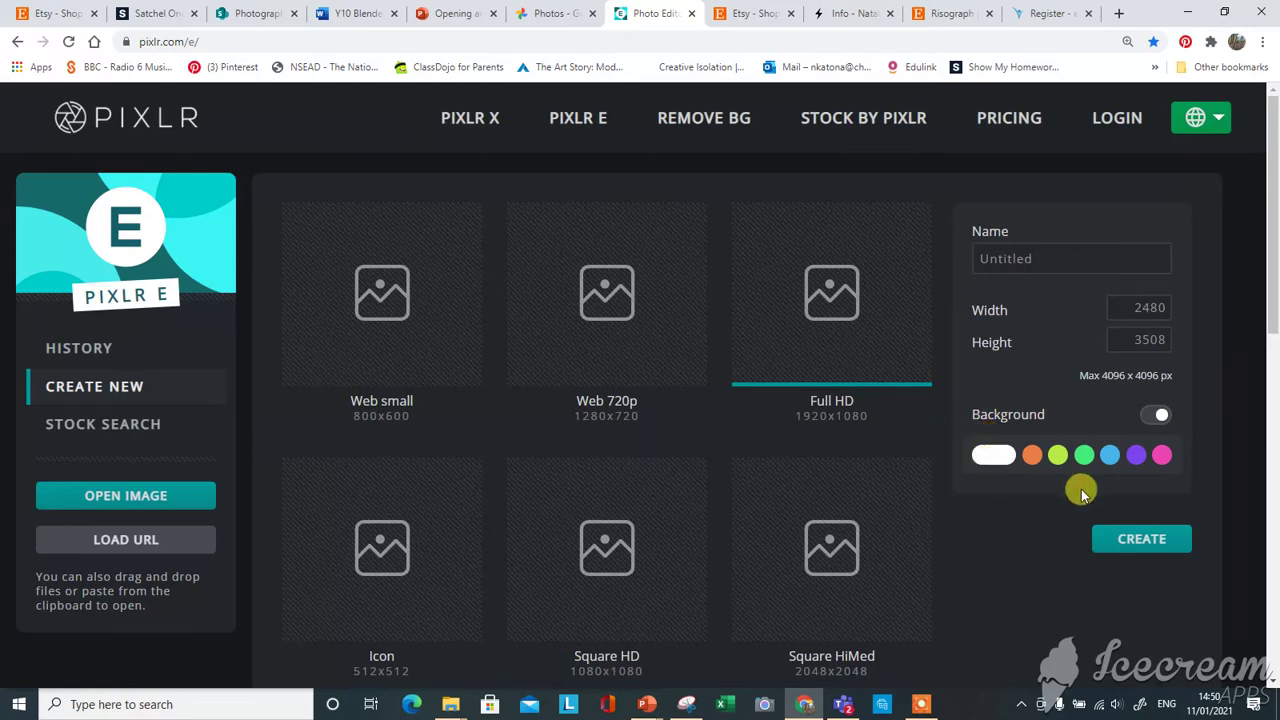
left_click(1143, 541)
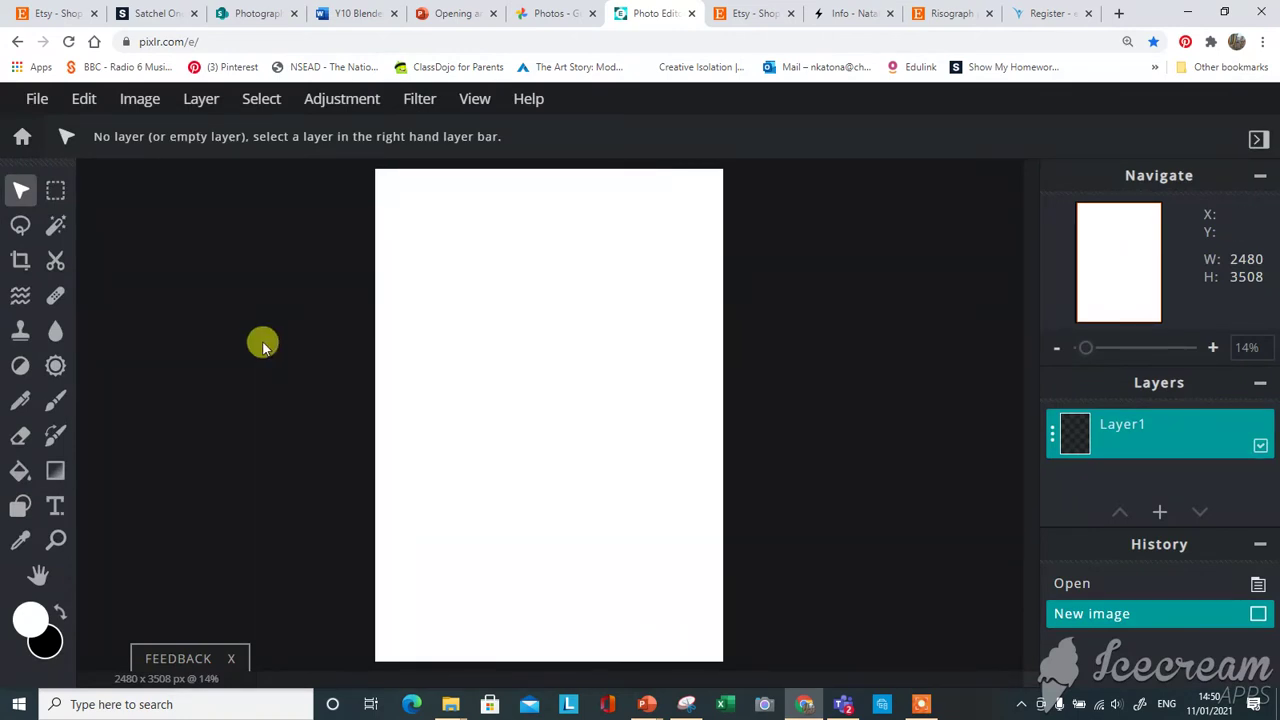
- Add the photo 20210111_131309 from the Photography folder as a new image layer
left_click(201, 100)
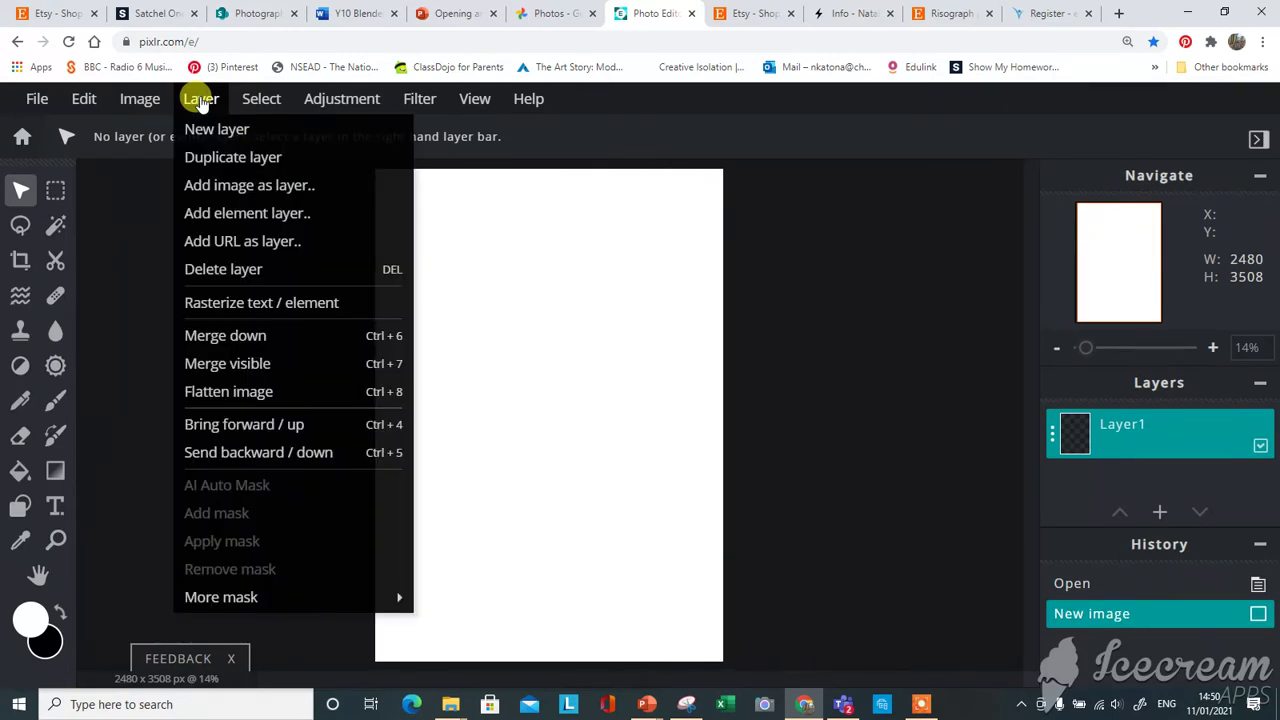
left_click(230, 185)
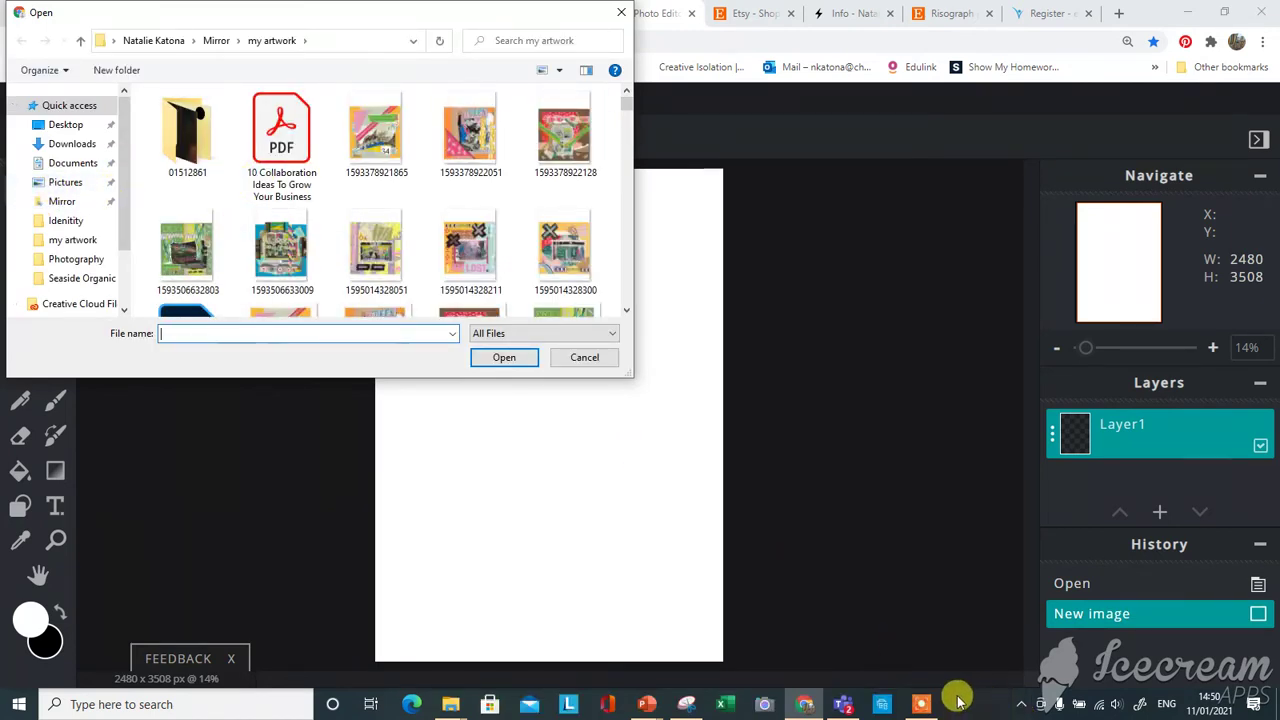
left_click(921, 703)
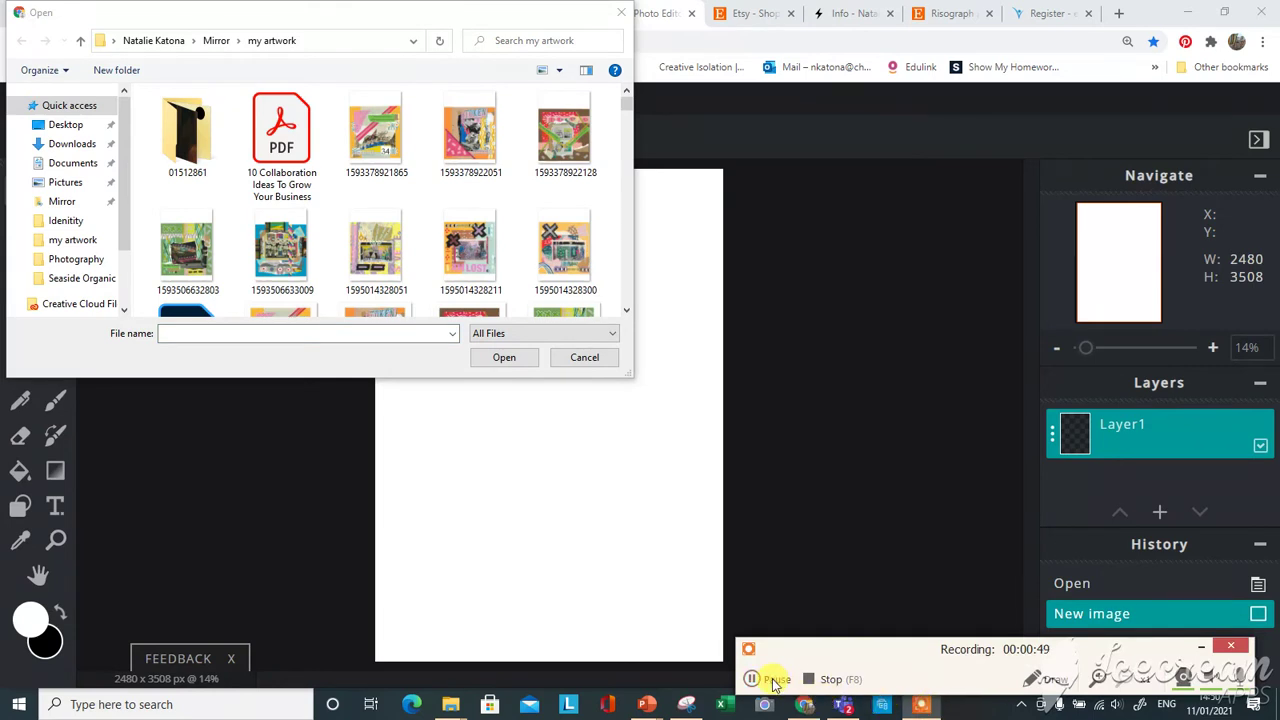
left_click(773, 683)
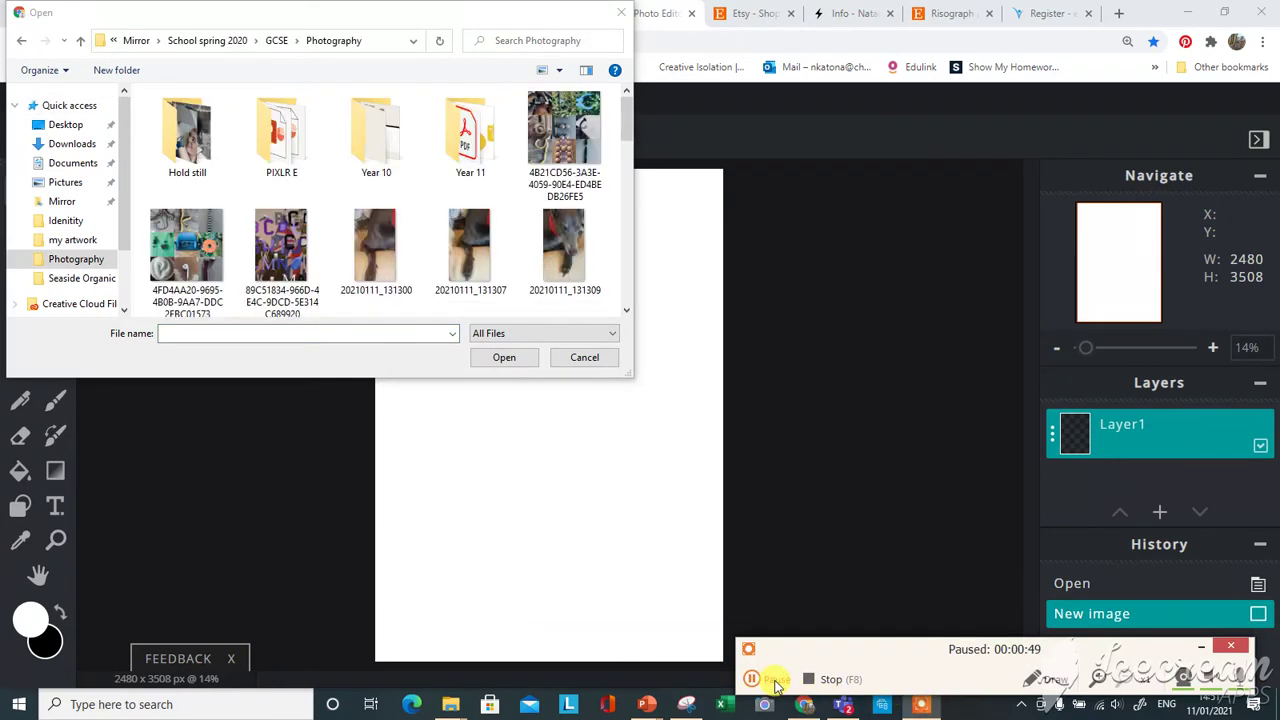
left_click(766, 679)
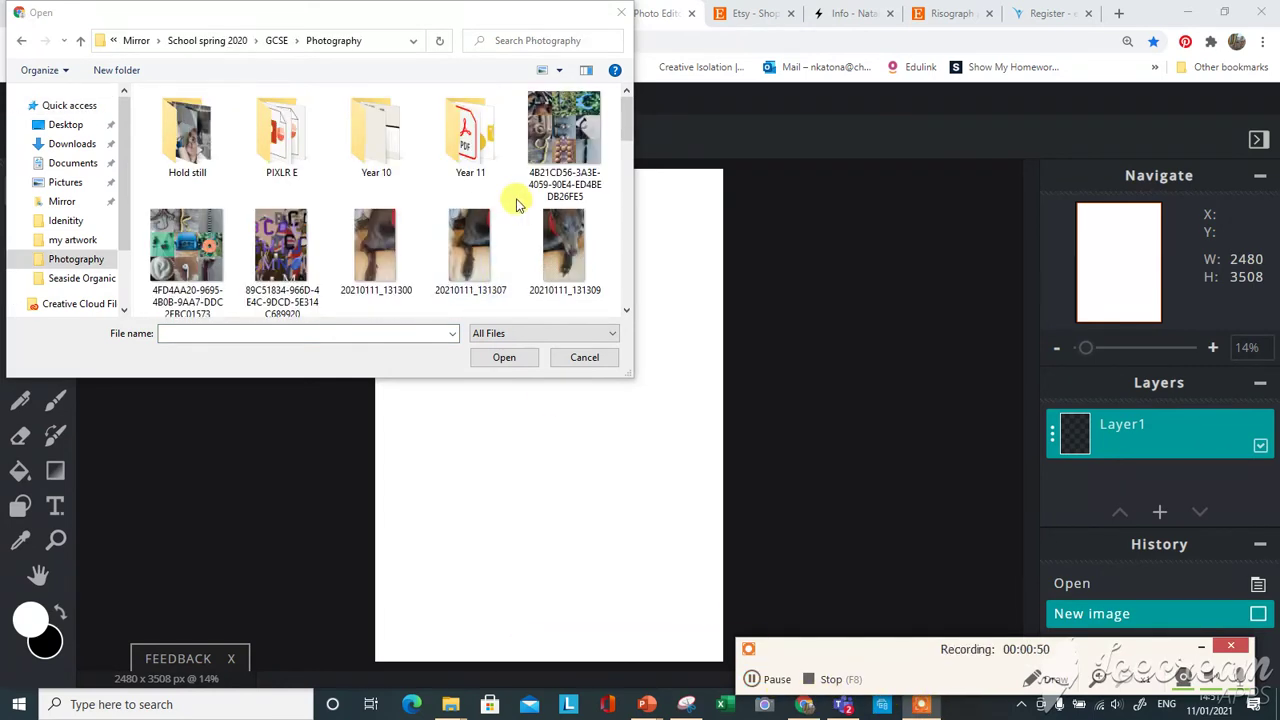
double_click(565, 249)
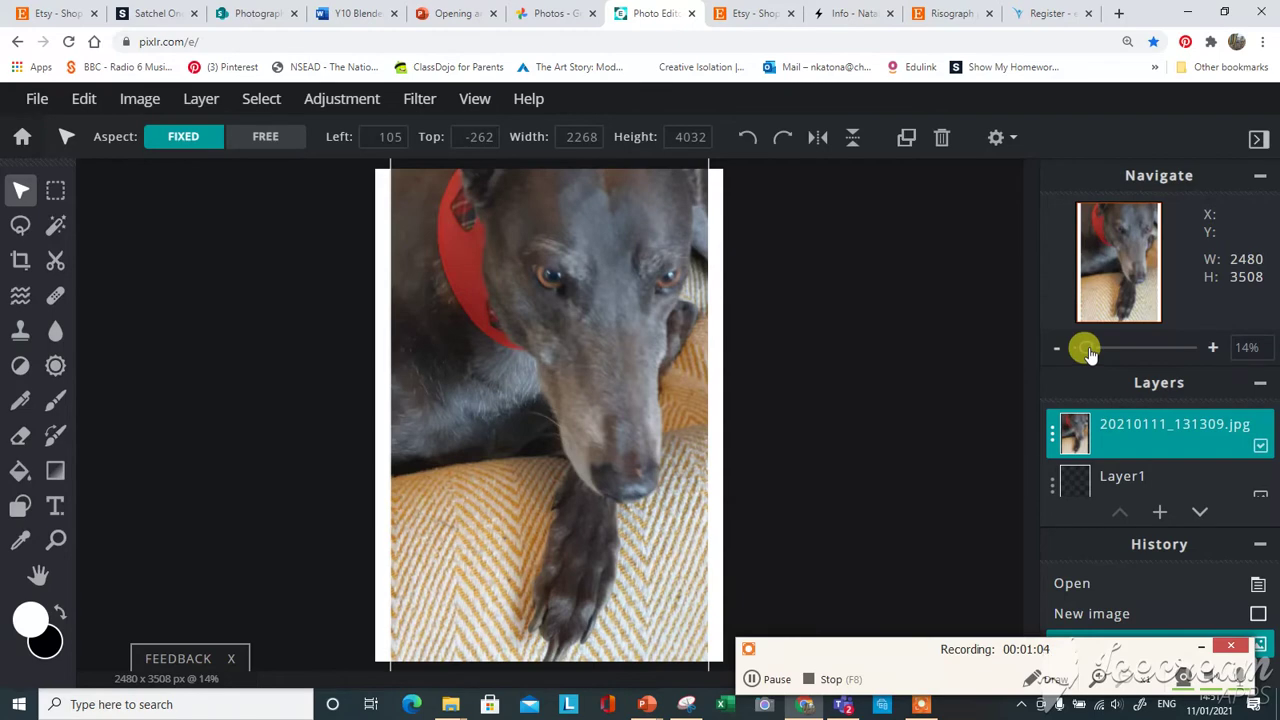
- Scale the 20210111_131309 photo down to about 888 x 1579 px and move it to the middle of the page
left_click_drag(1090, 355, 1057, 349)
left_click(1056, 350)
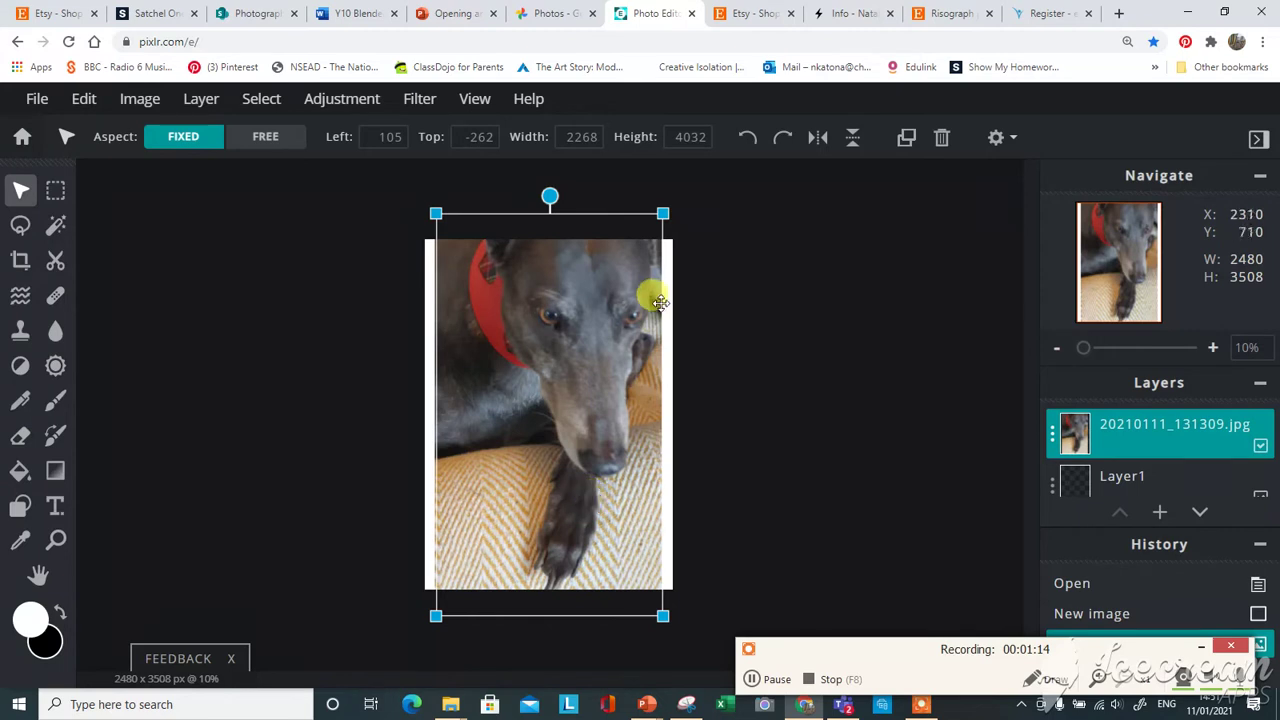
left_click_drag(660, 210, 517, 434)
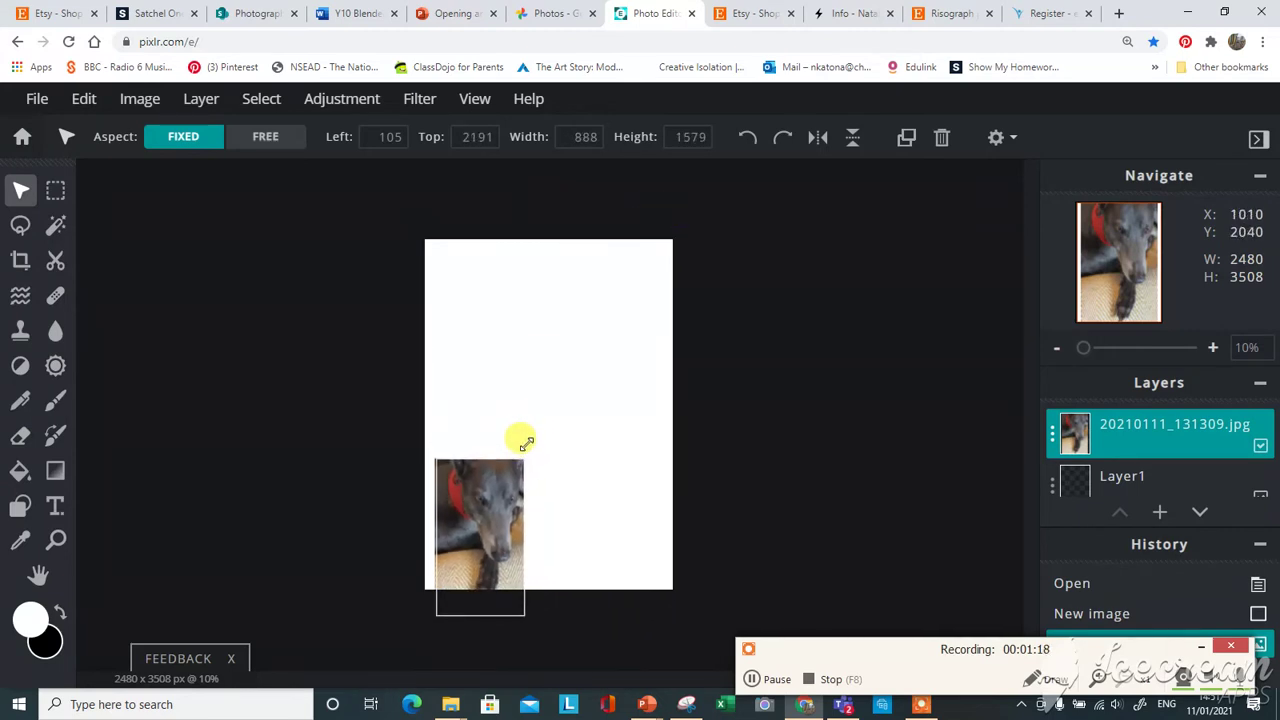
left_click(486, 509)
left_click_drag(480, 512, 559, 389)
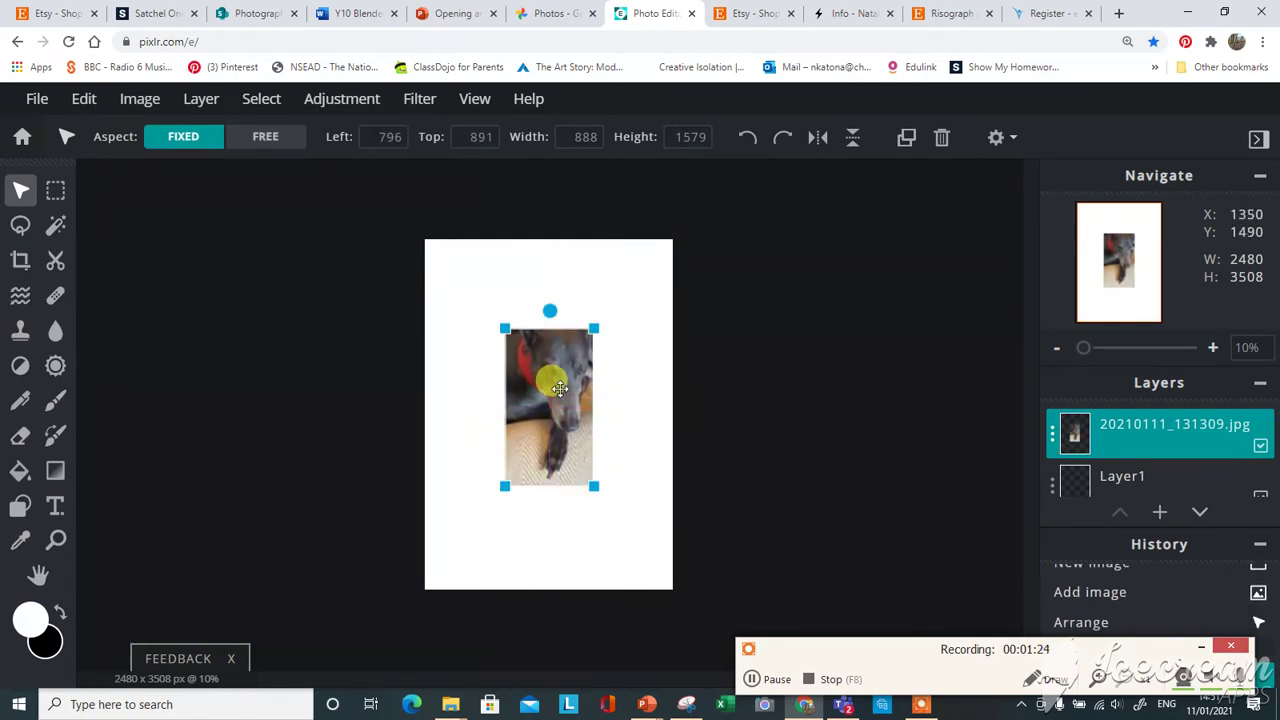
- Apply a Vignette filter with an amount of 48 to the 20210111_131309 photo
left_click(424, 103)
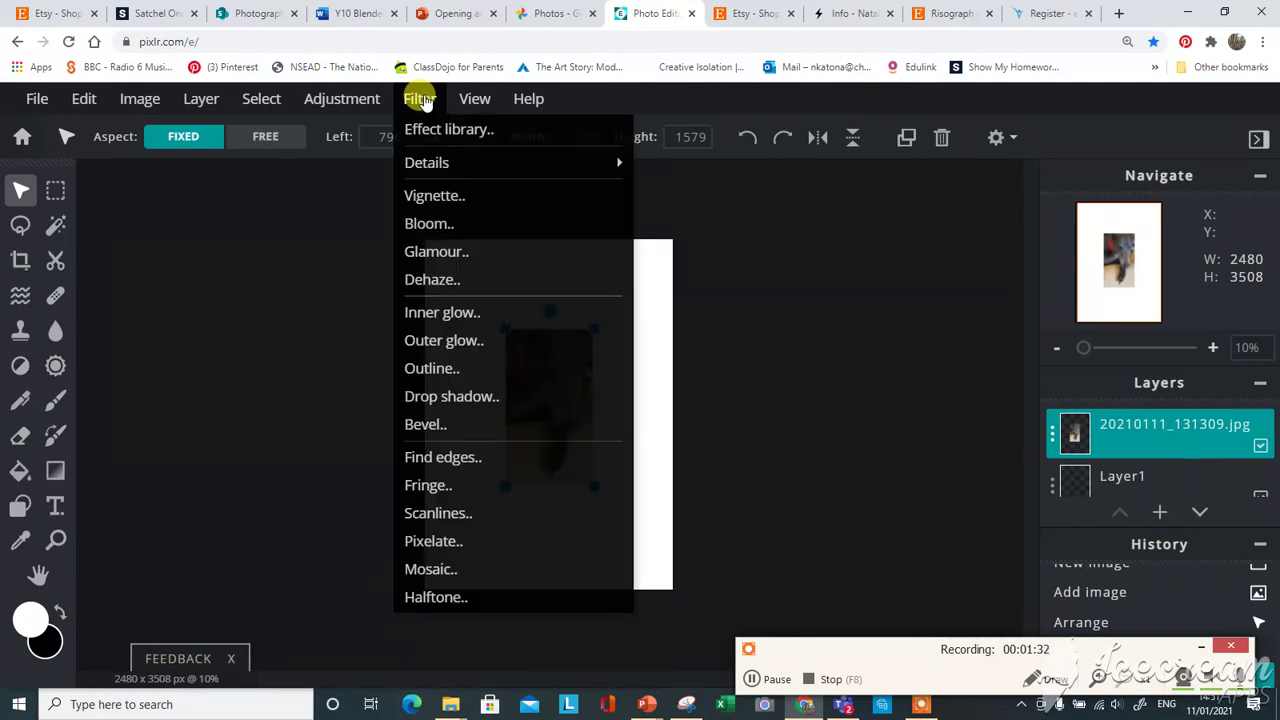
left_click(423, 369)
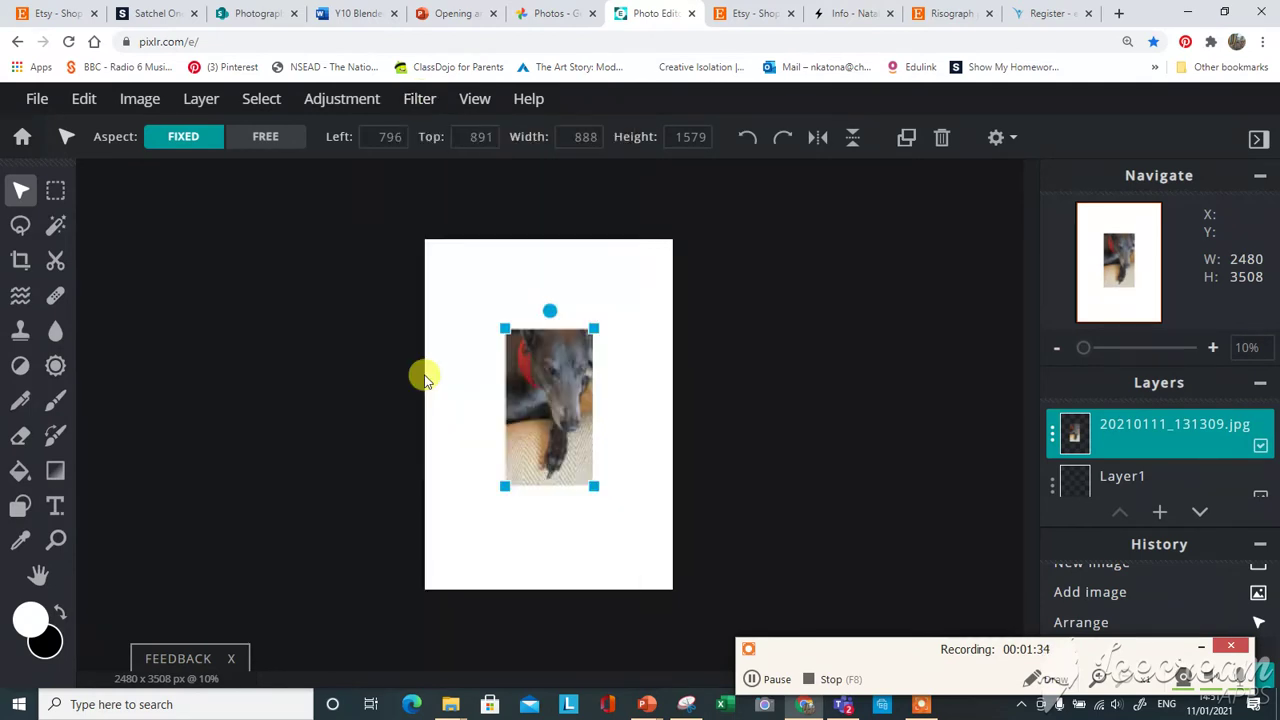
left_click(419, 98)
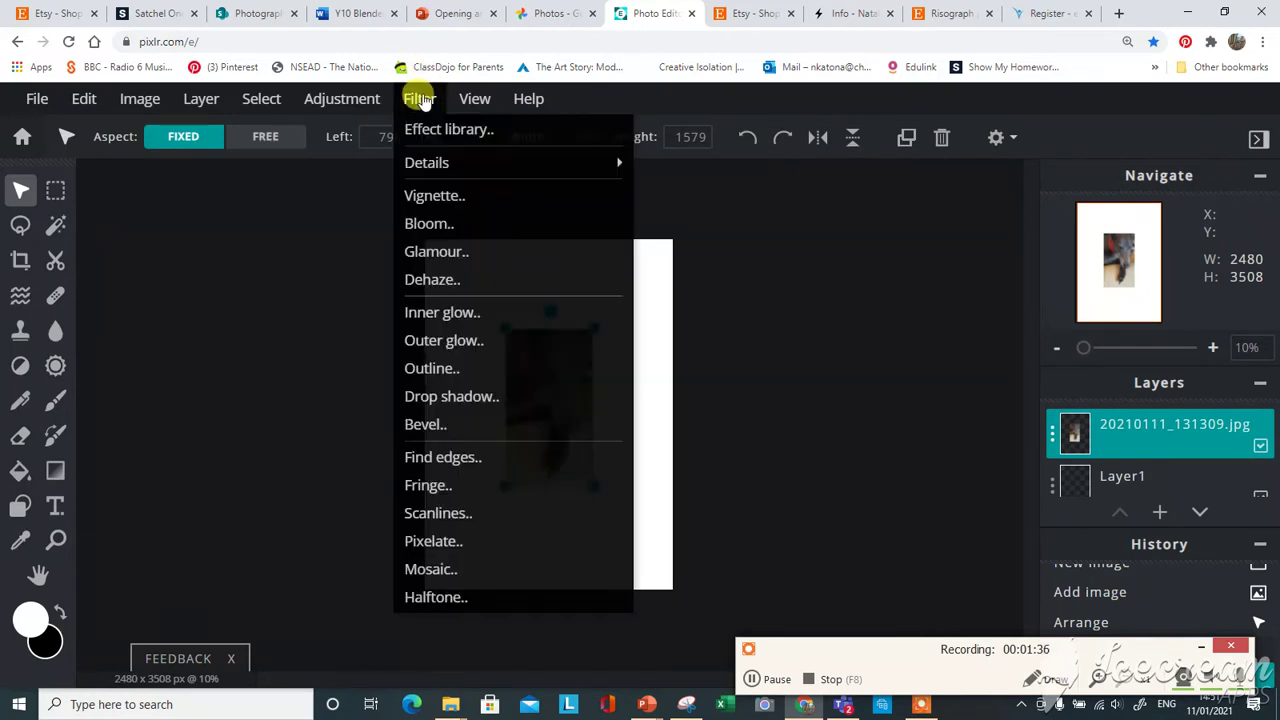
left_click(423, 192)
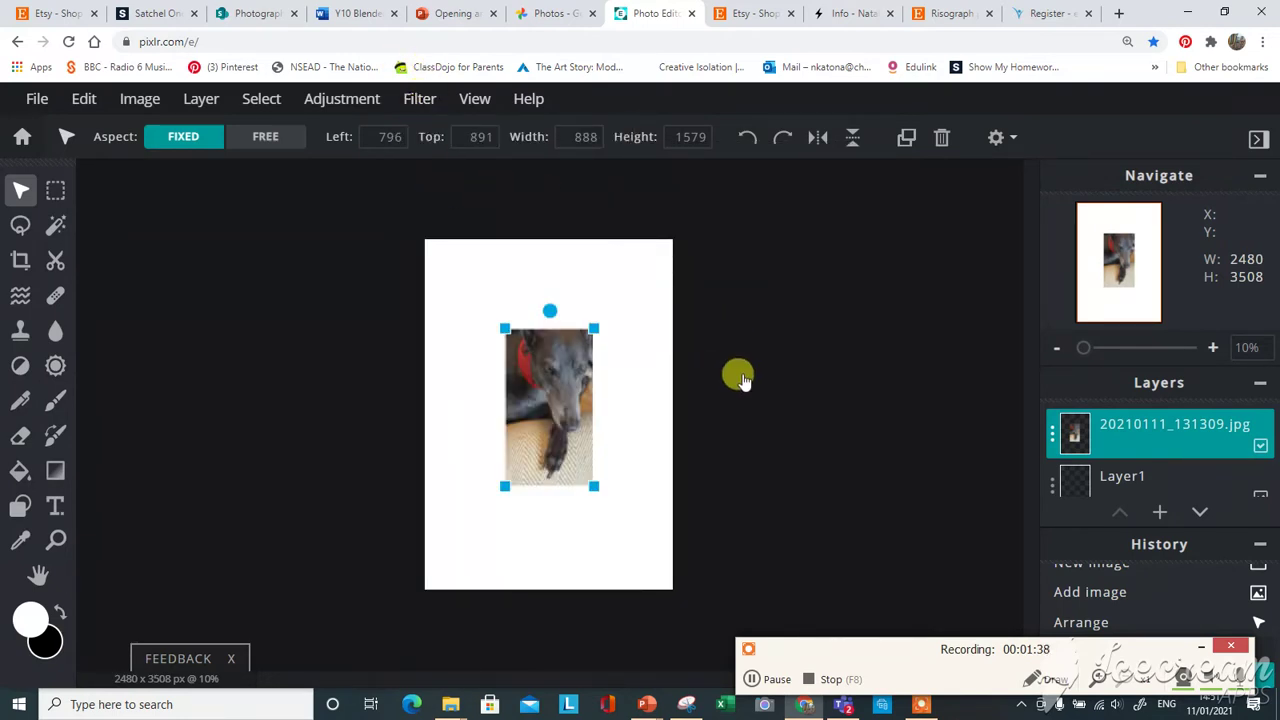
left_click(805, 458)
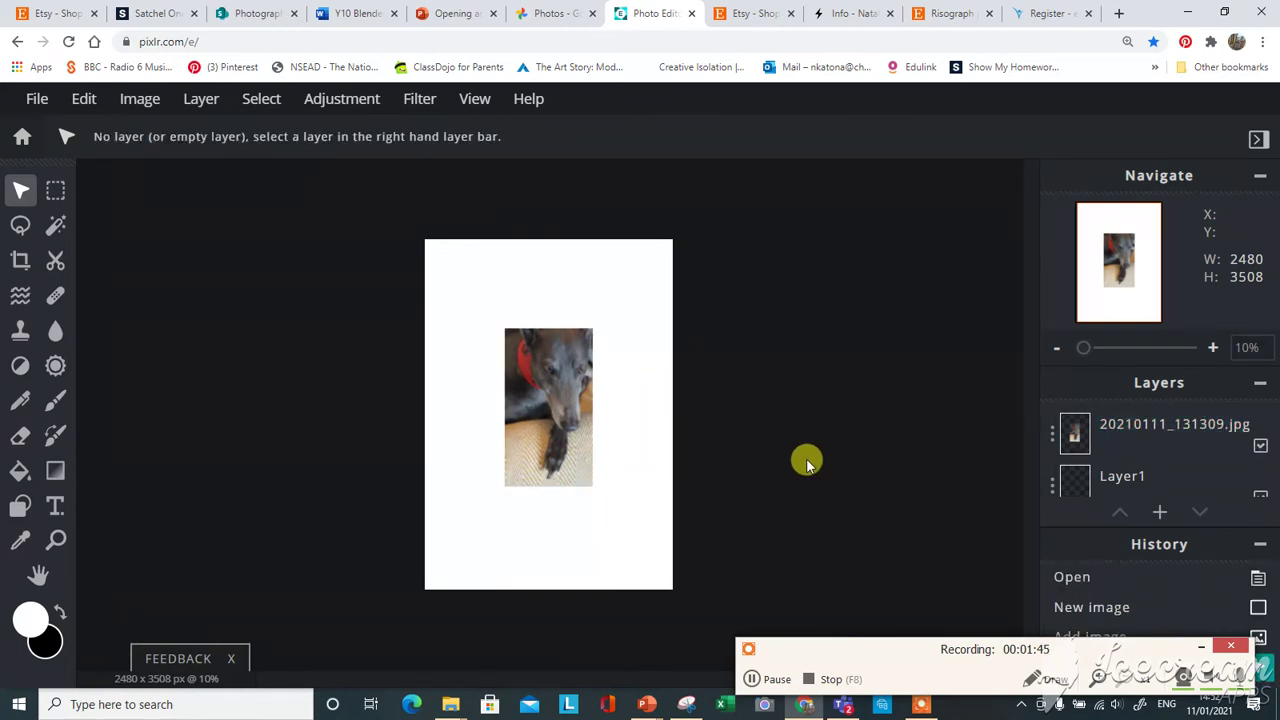
left_click(767, 684)
left_click(767, 684)
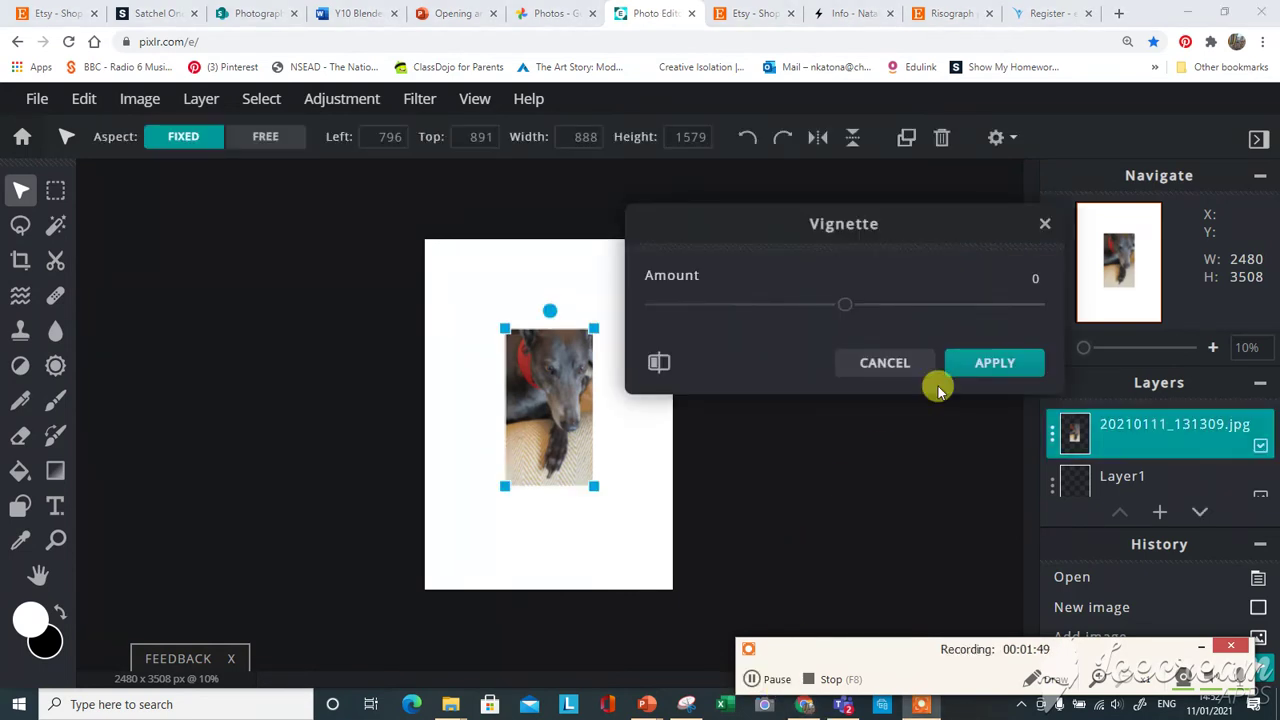
left_click_drag(843, 310, 940, 310)
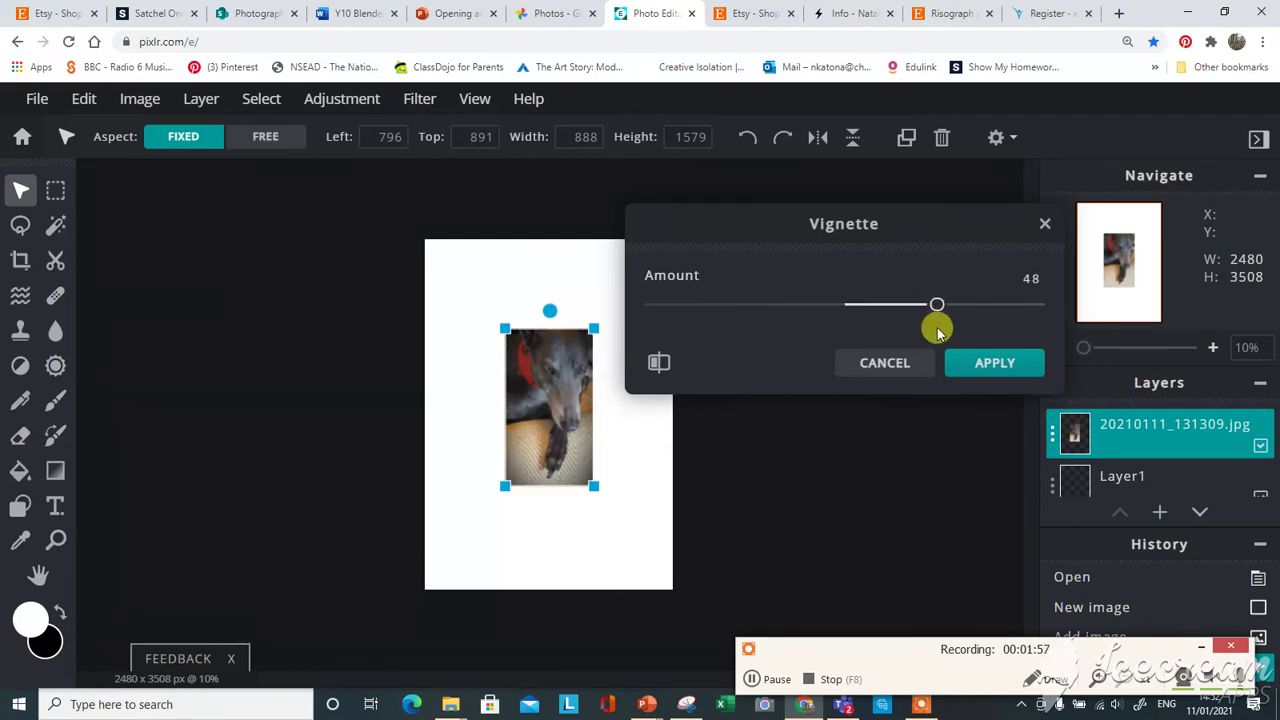
left_click(960, 360)
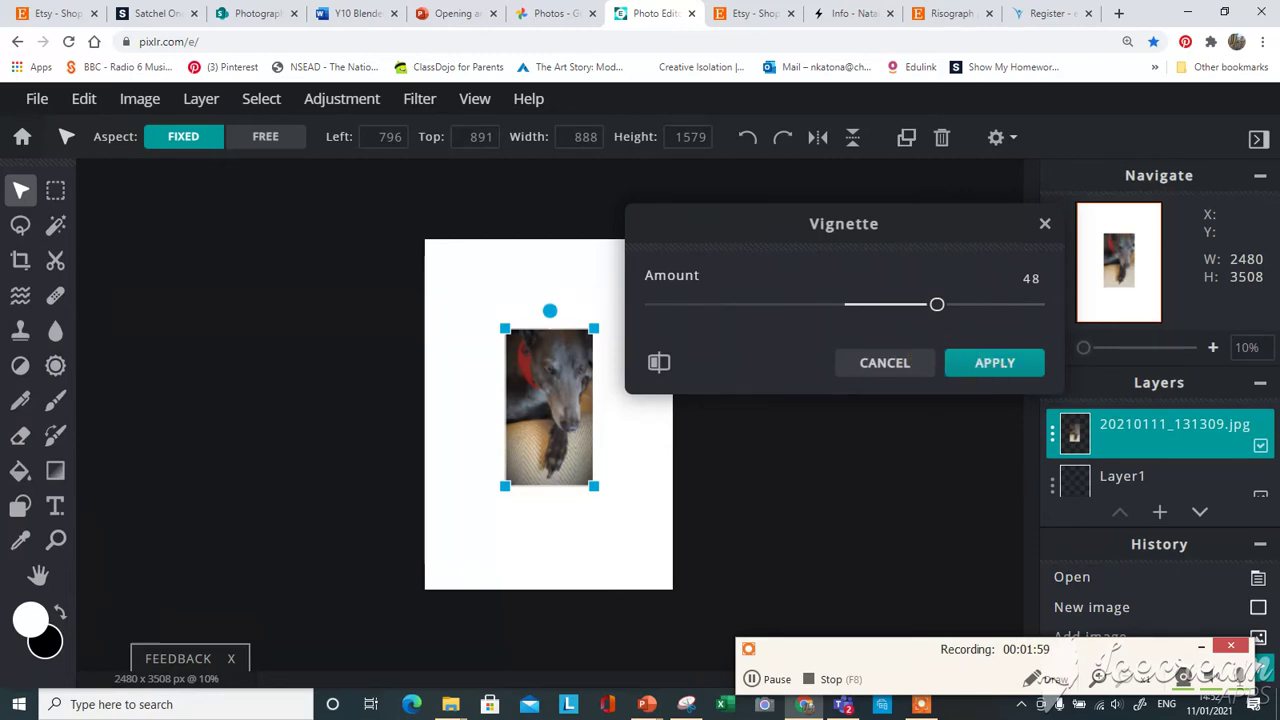
- Add the photo 20210111_131312 from the Photography folder as a new image layer
left_click(201, 100)
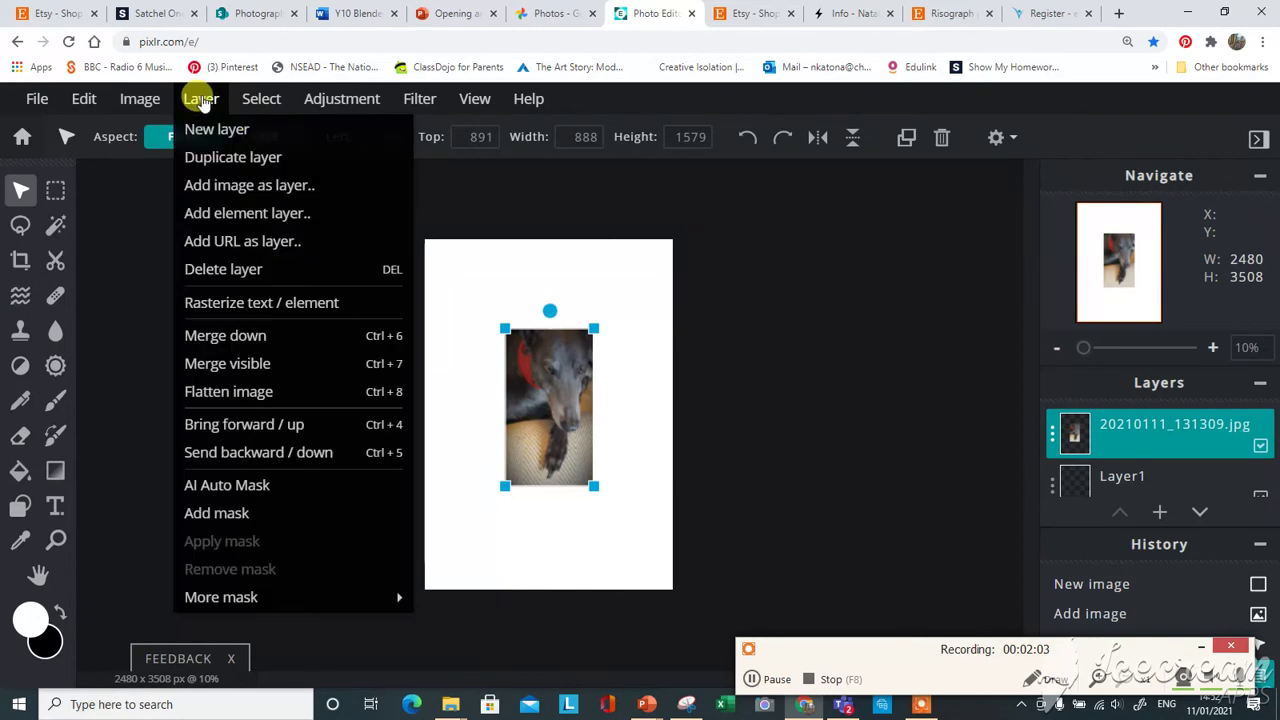
left_click(226, 186)
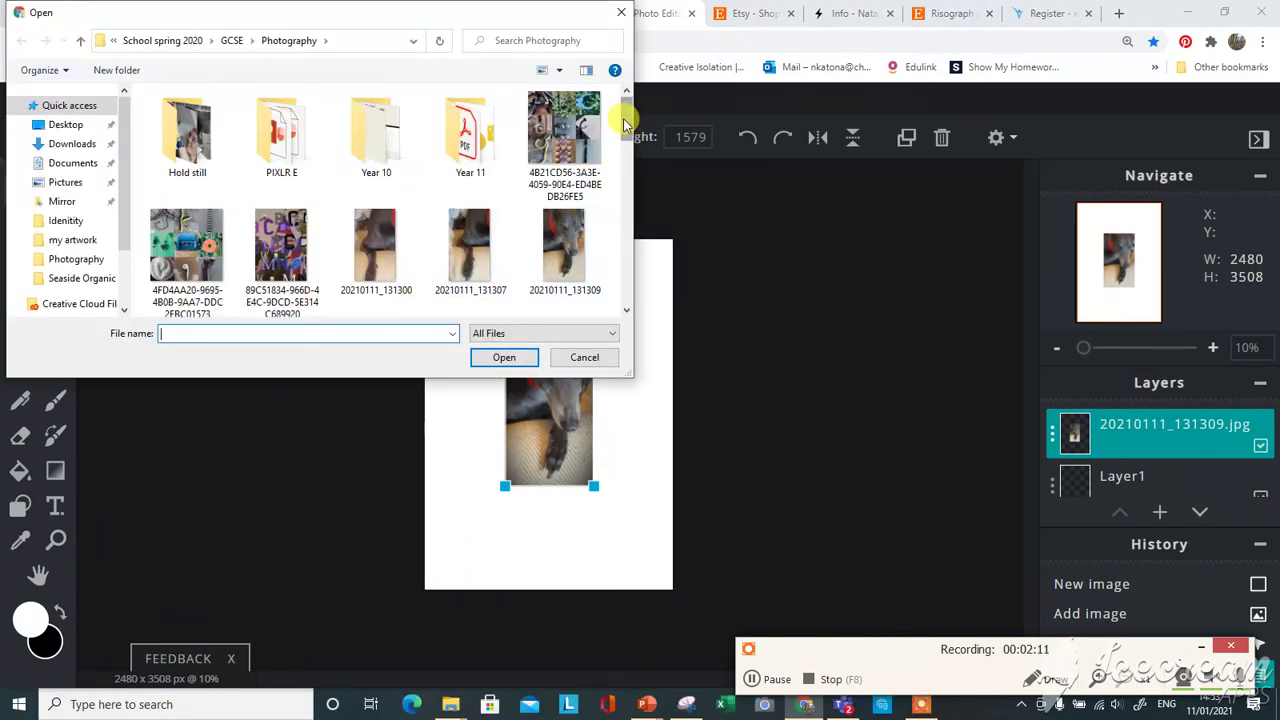
left_click_drag(623, 118, 627, 143)
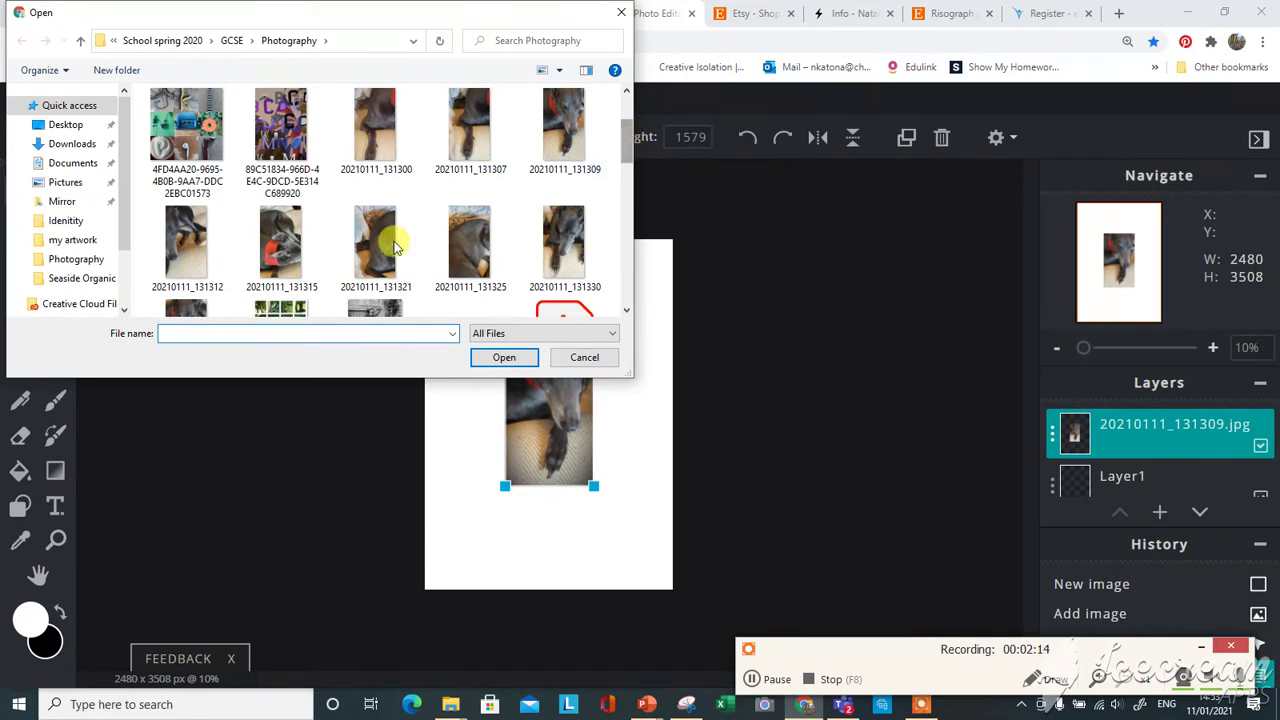
double_click(183, 251)
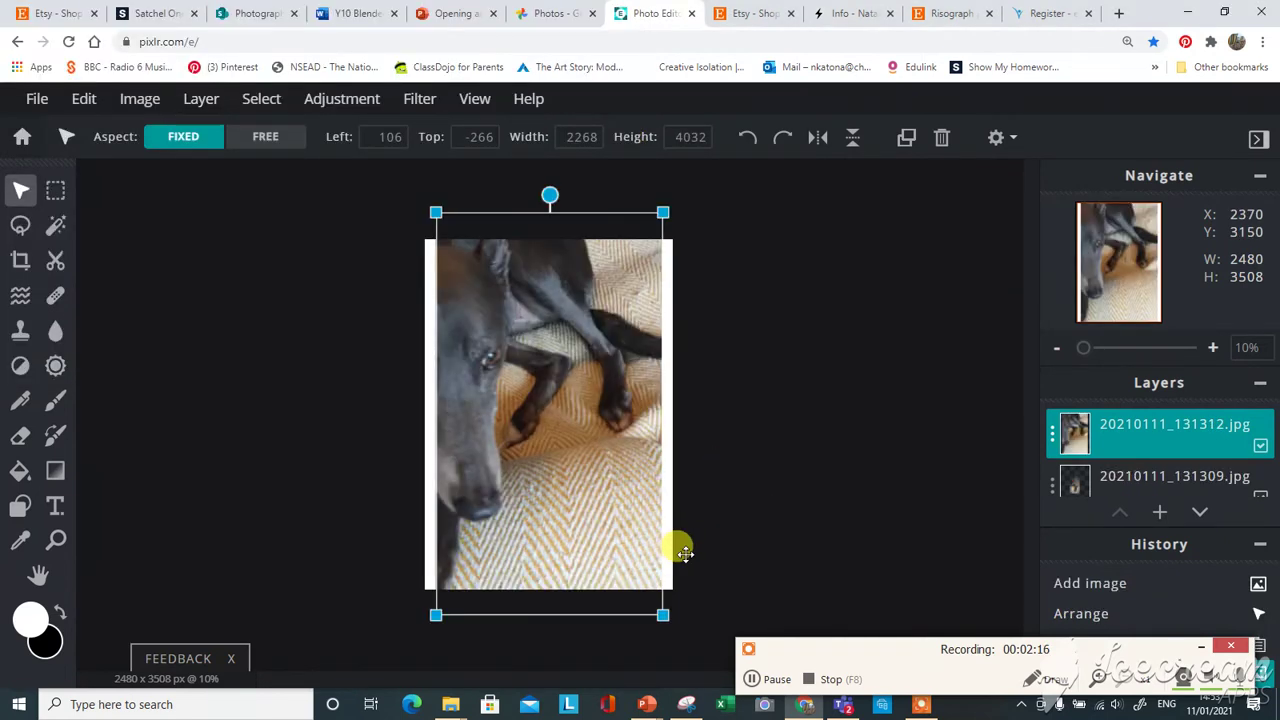
- Scale the 20210111_131312 photo to about 812 x 1444 px and place it overlapping the right side of the first photo
left_click_drag(658, 611, 531, 387)
left_click_drag(480, 292, 610, 417)
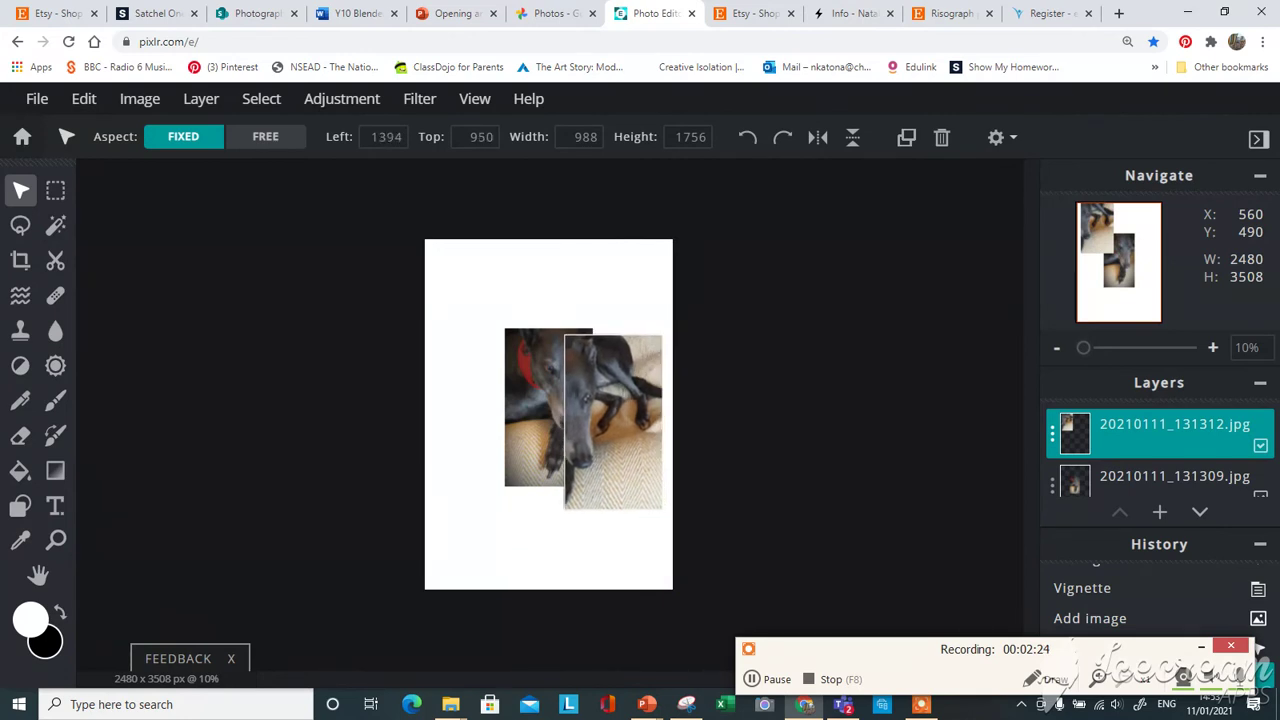
left_click_drag(664, 510, 647, 478)
mouse_move(600, 419)
left_mouse_down()
mouse_move(590, 445)
mouse_move(594, 407)
left_mouse_up()
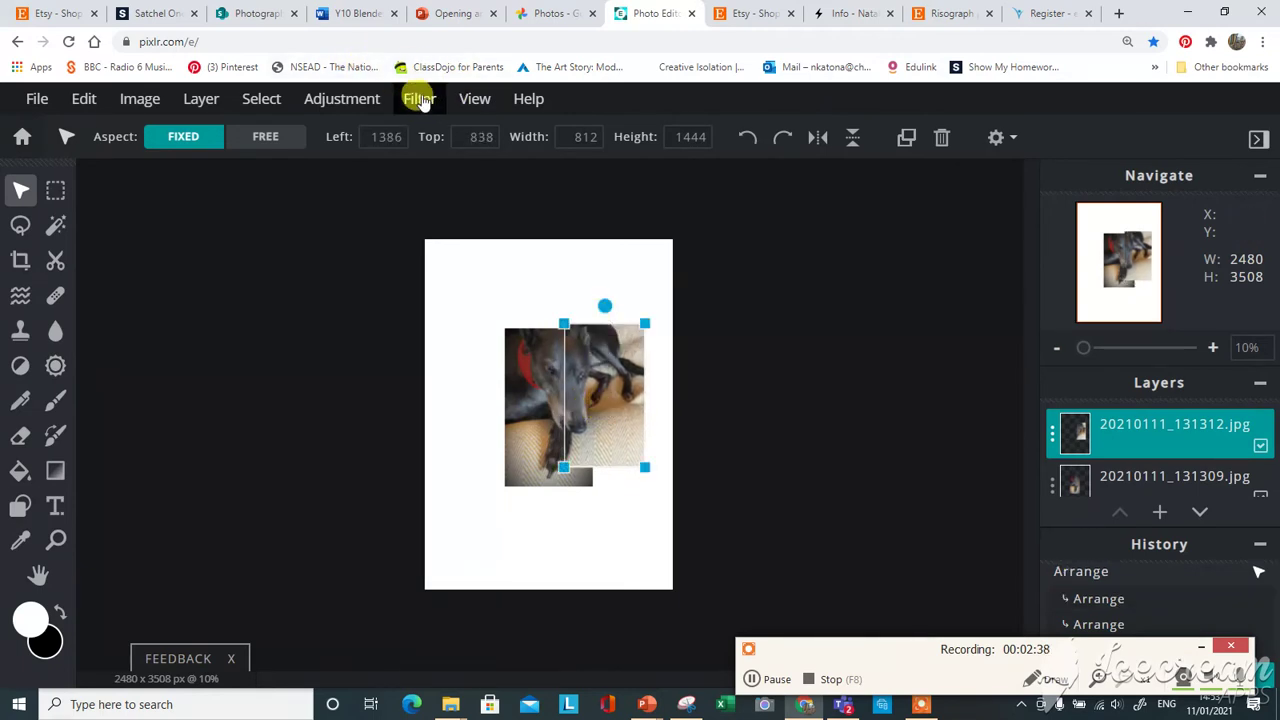
- Apply a Vignette filter with an amount of 49 to the 20210111_131312 photo
left_click(420, 100)
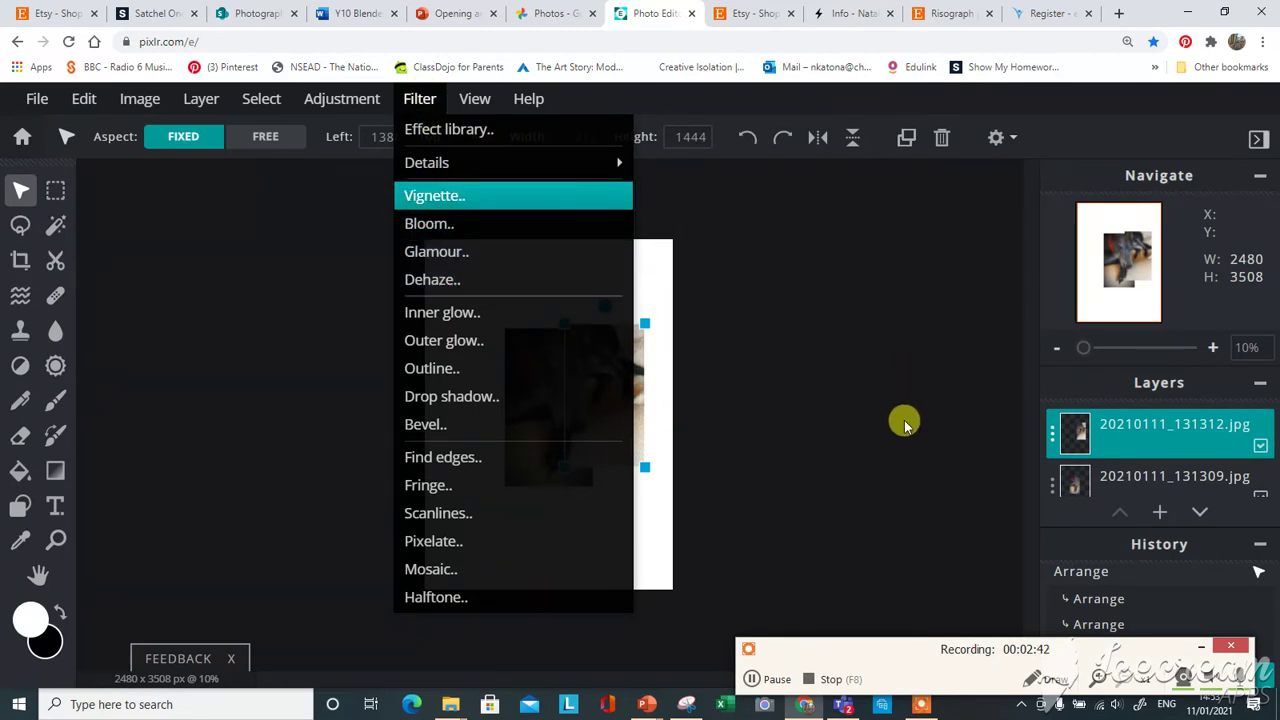
left_click(938, 332)
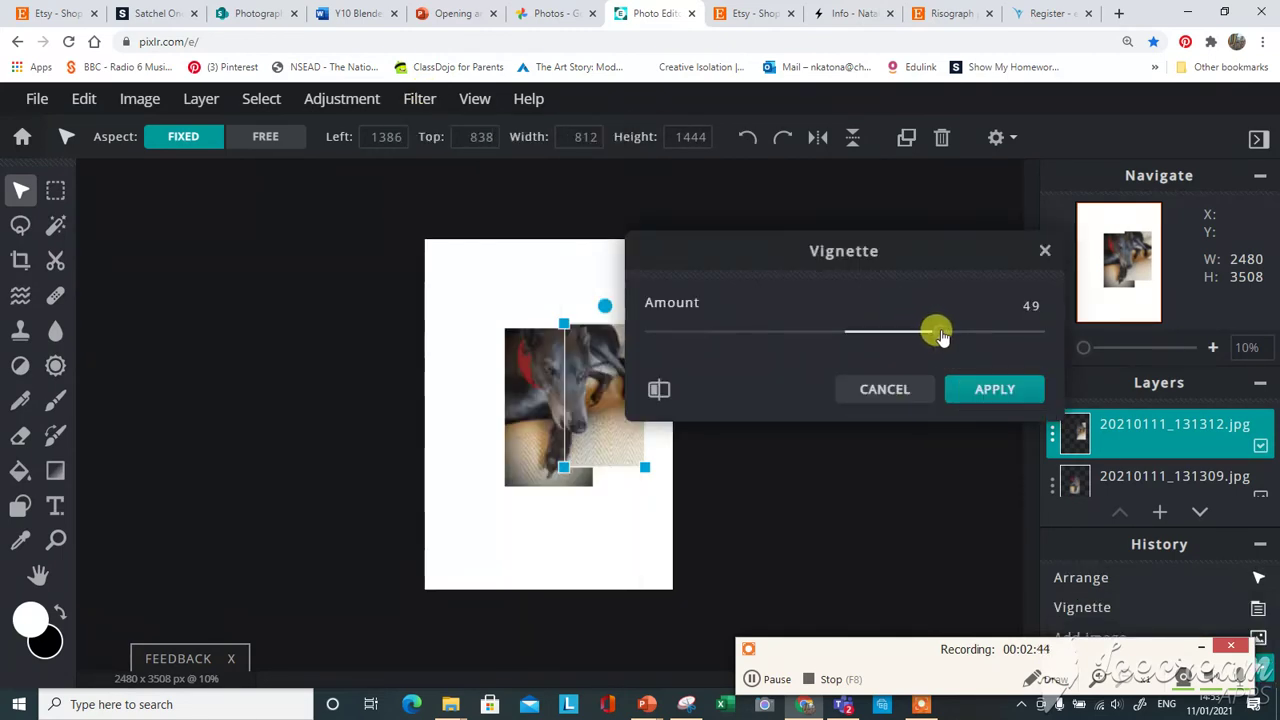
left_click(995, 390)
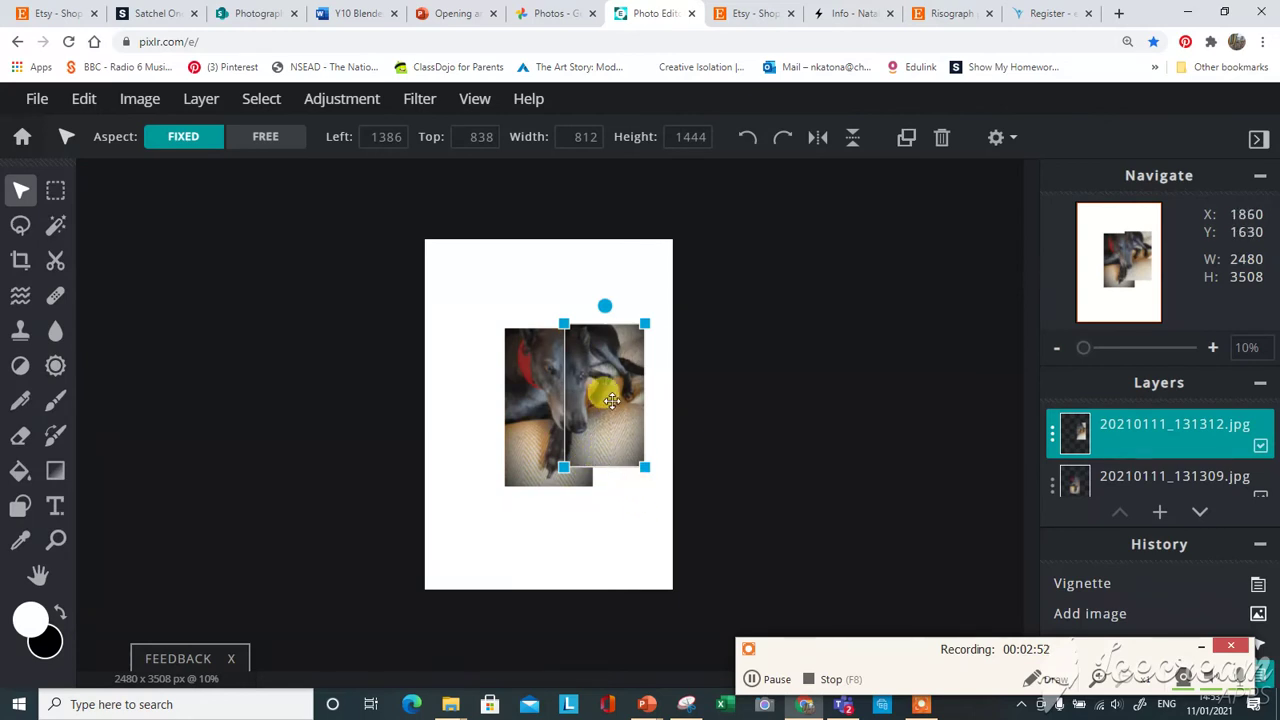
- Add the photo 20210111_131321 from the Photography folder as a new image layer
left_click(196, 100)
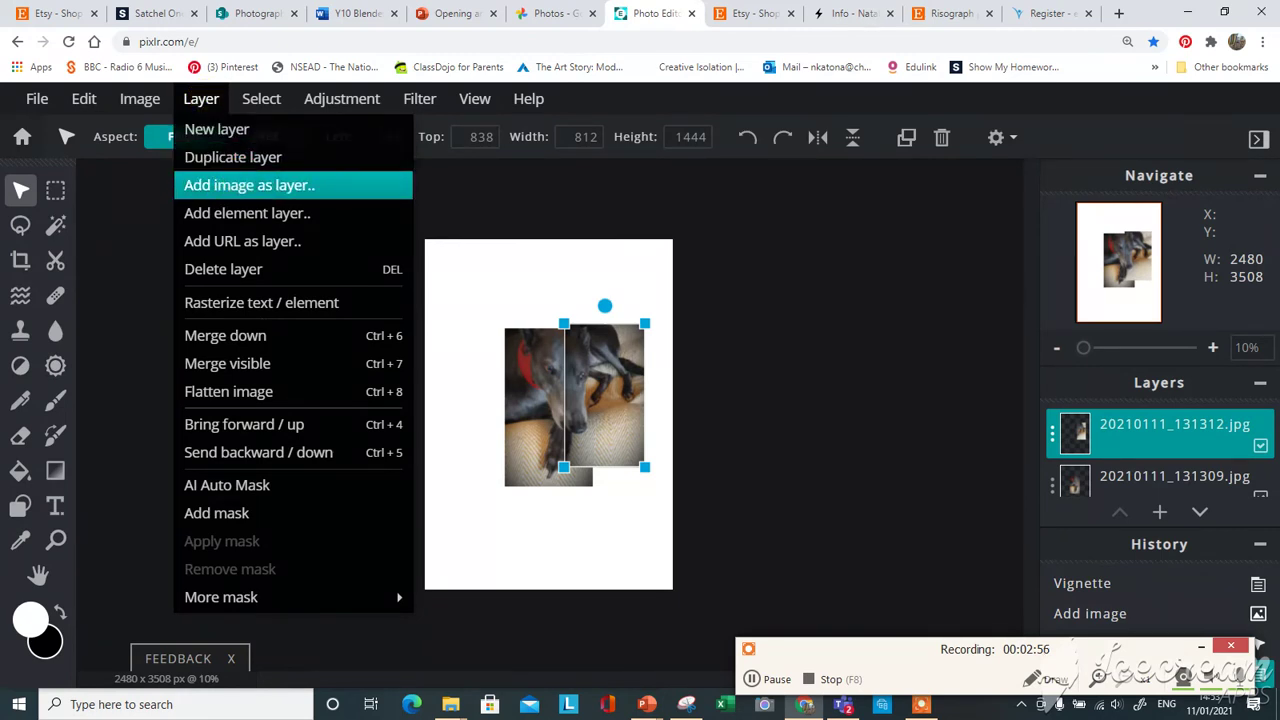
left_click(260, 185)
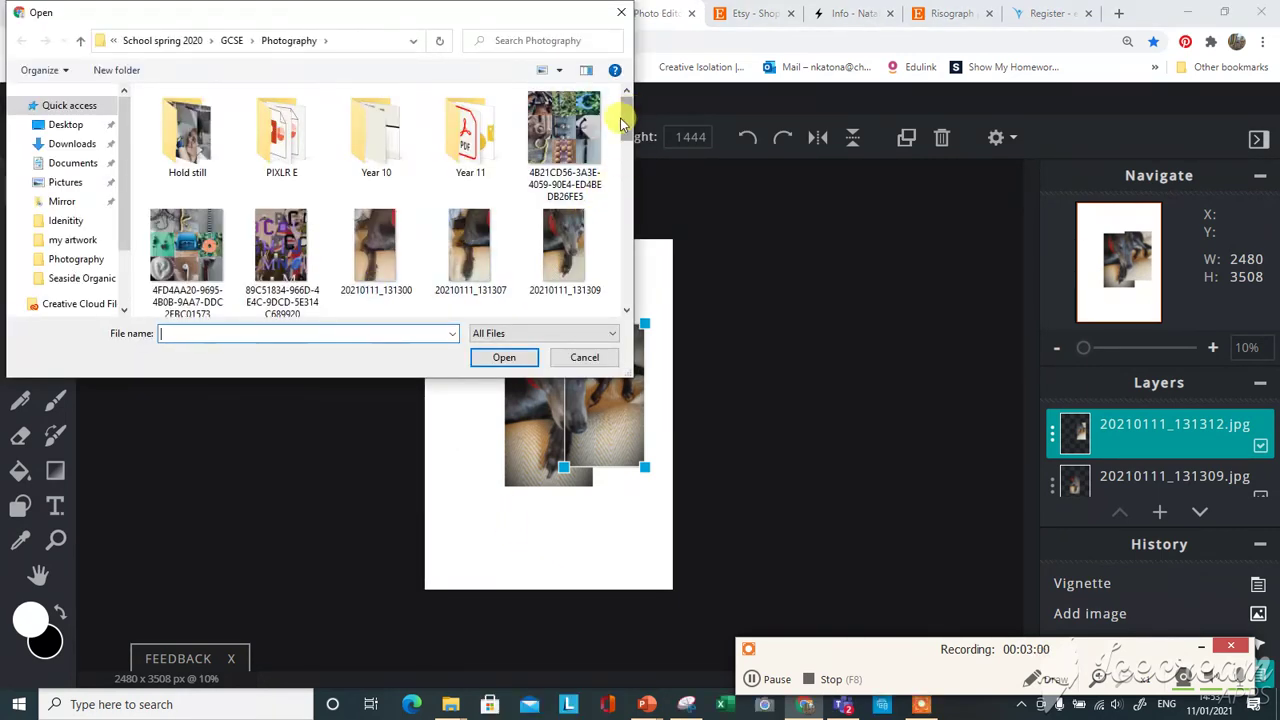
left_click_drag(630, 118, 623, 143)
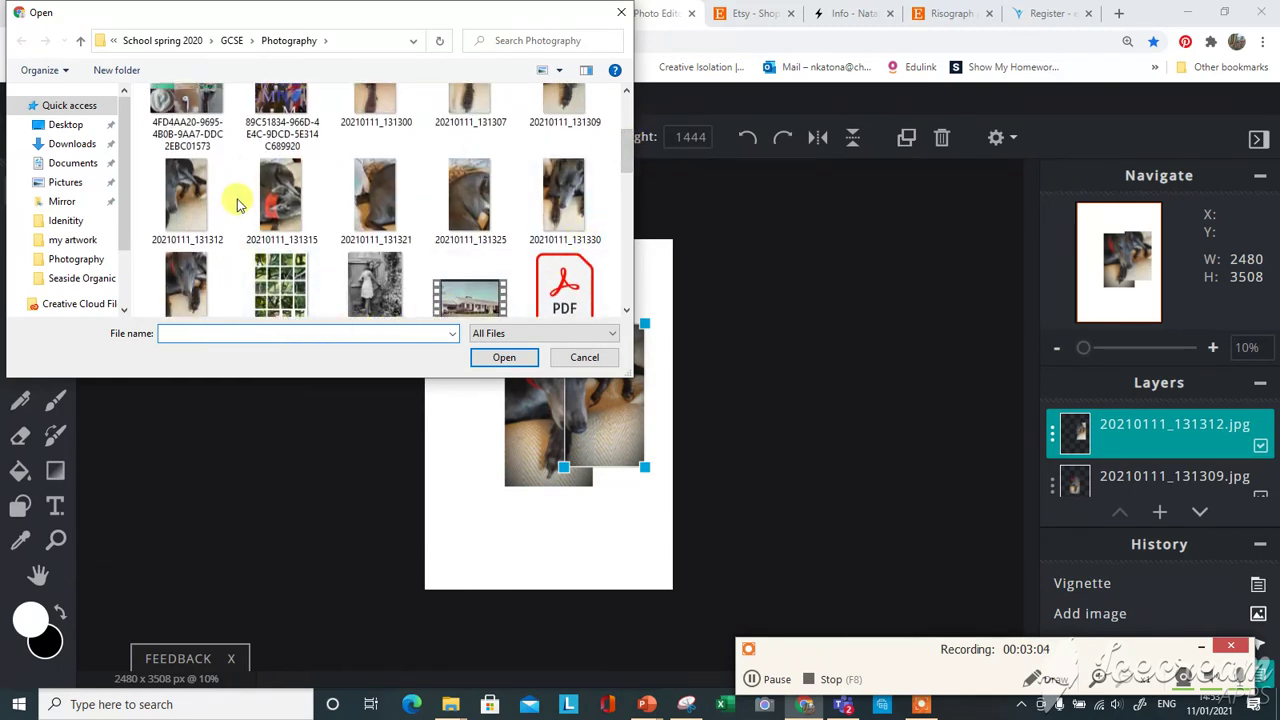
double_click(388, 210)
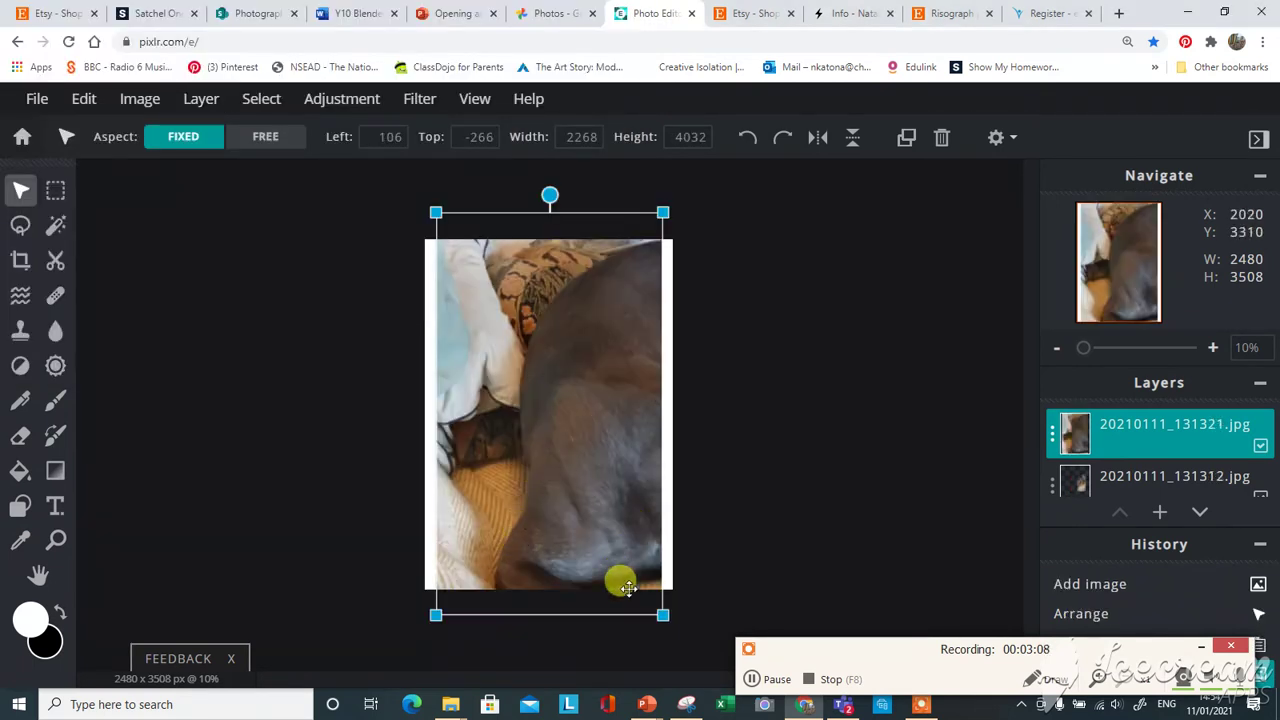
- Scale the 20210111_131321 photo to about 884 x 1572 px and place it against the page's left edge, slightly overlapping the first photo
left_click_drag(662, 614, 524, 370)
left_click_drag(484, 274, 475, 343)
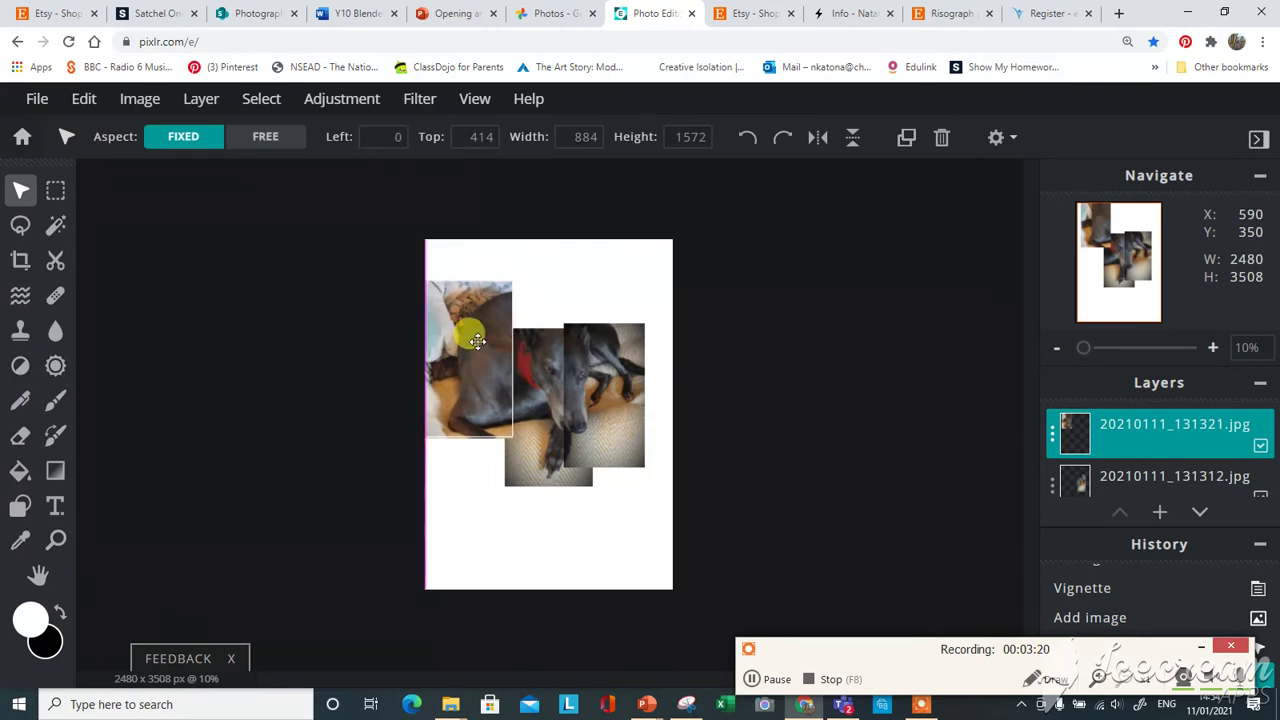
- Apply a Vignette filter with an amount of 46 to the 20210111_131321 photo
left_click(419, 98)
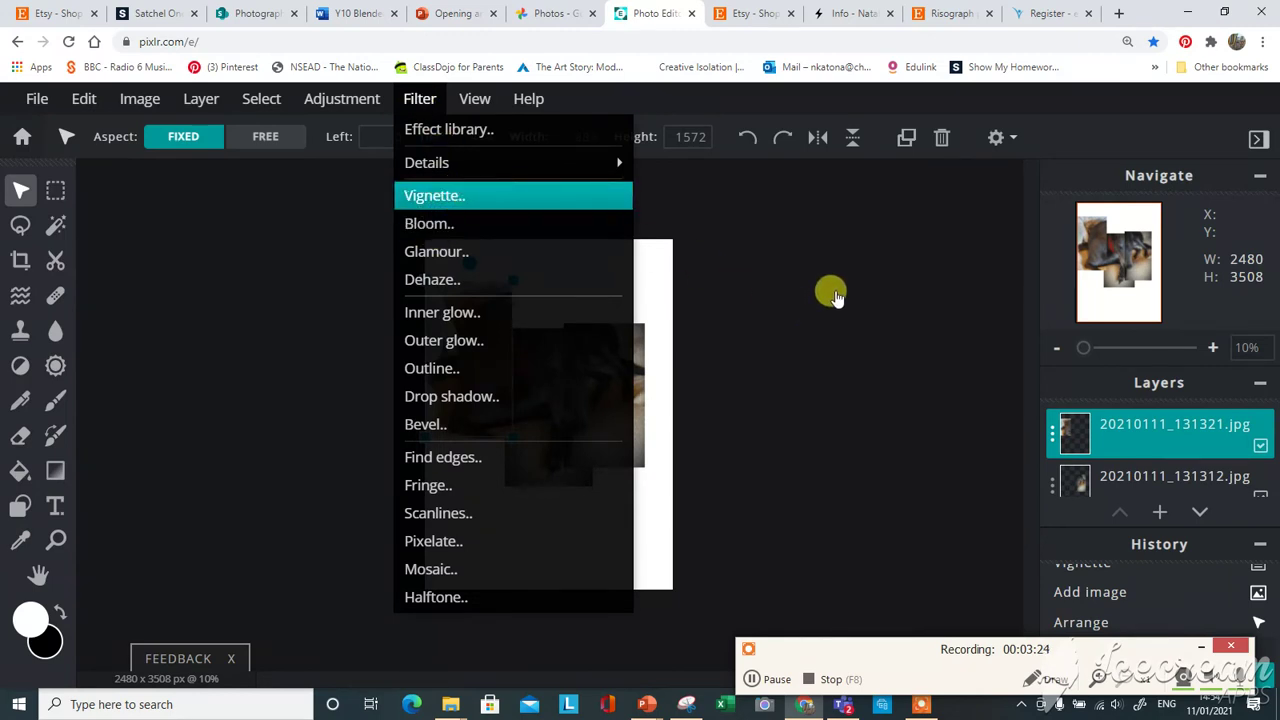
key("Return")
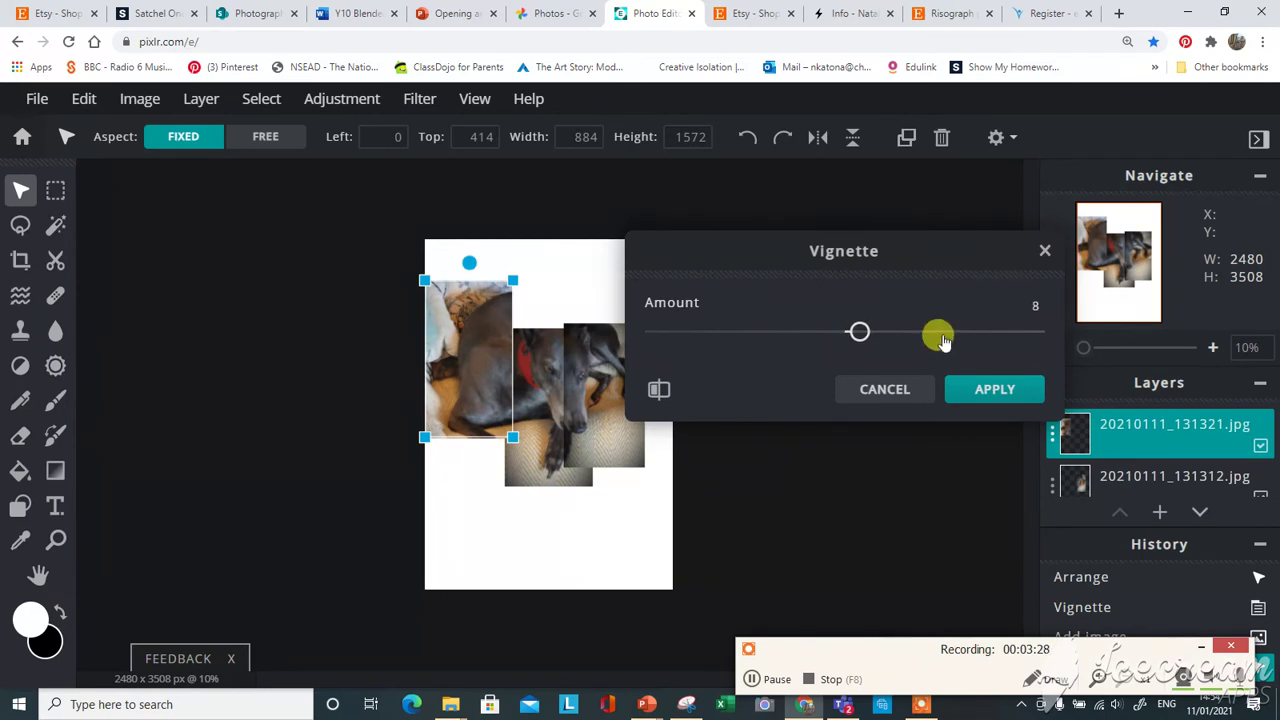
left_click_drag(937, 334, 947, 335)
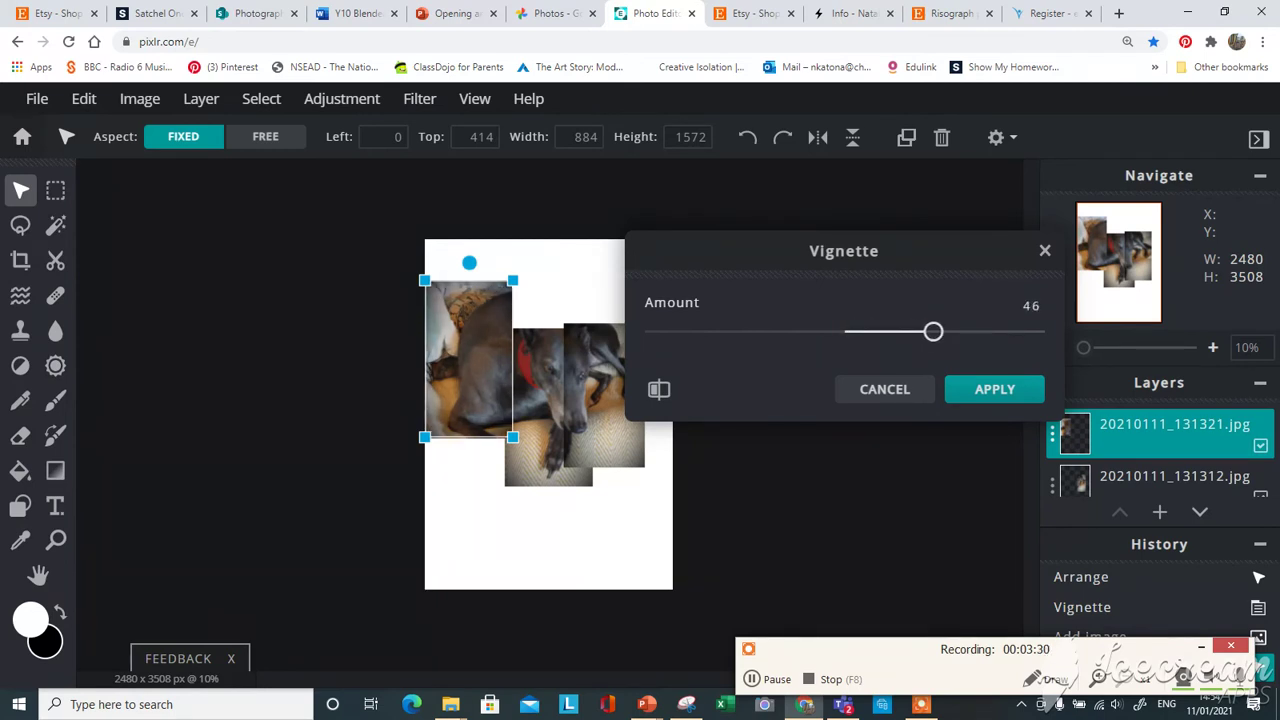
left_click(998, 397)
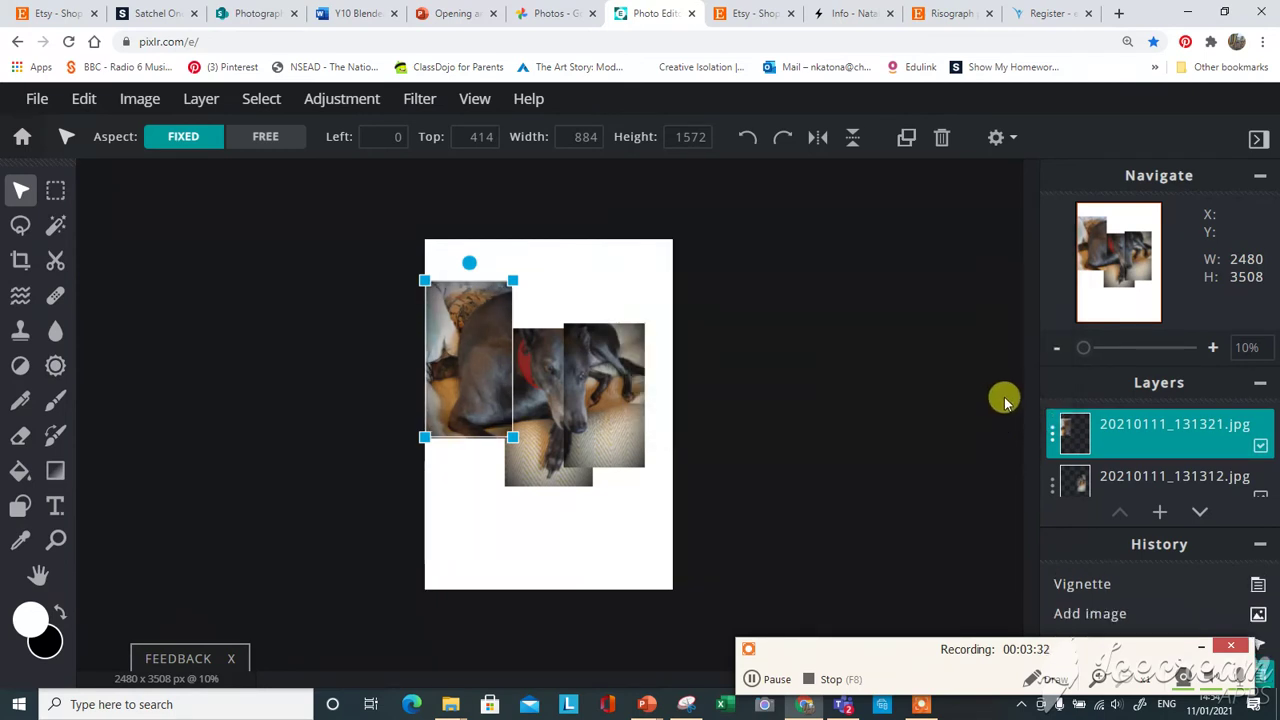
left_click(555, 543)
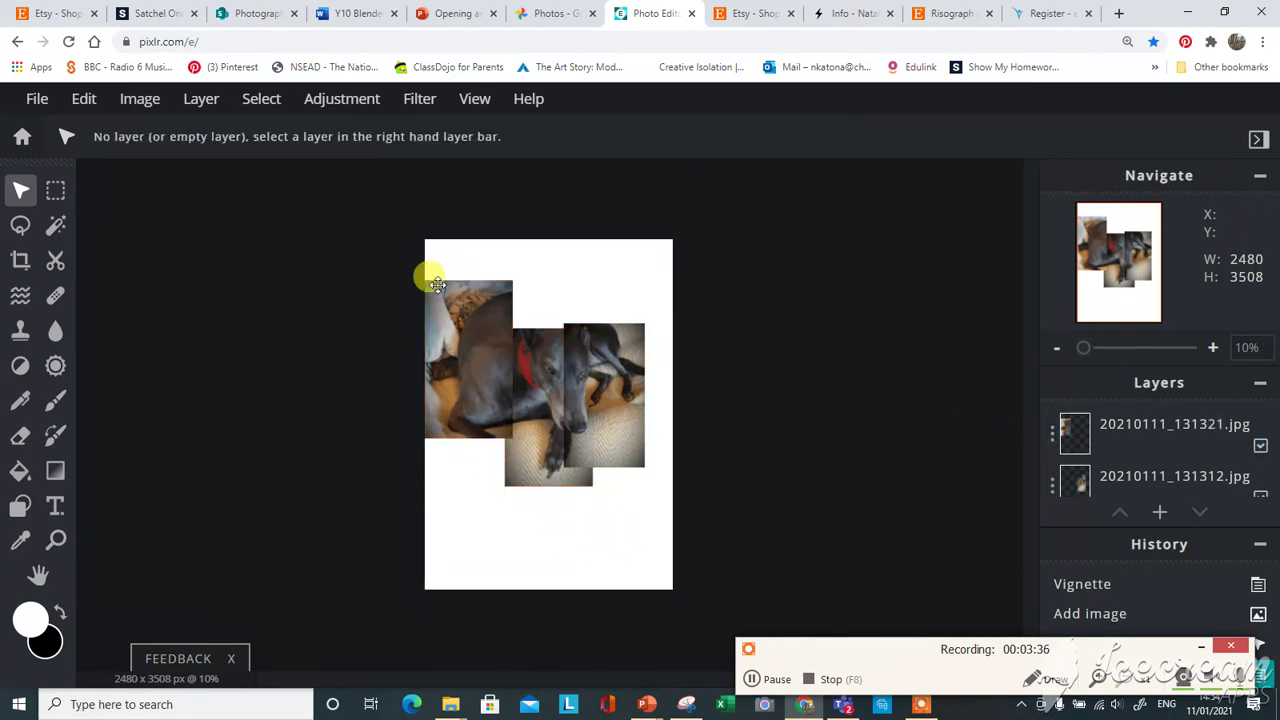
- Scale the 20210111_131321 photo down to about 740 x 1316 px and place it against the first photo's left edge
left_click(498, 289)
left_click_drag(512, 281, 468, 360)
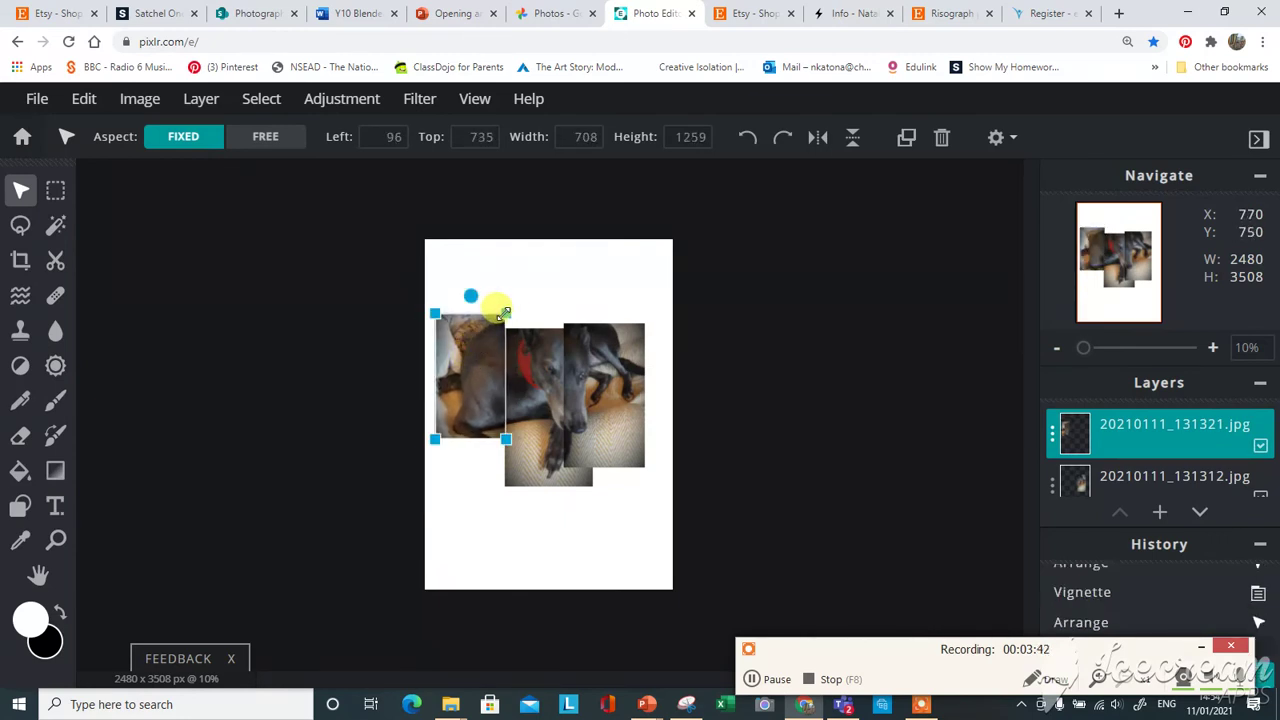
mouse_move(503, 313)
left_mouse_down()
mouse_move(489, 340)
mouse_move(502, 312)
left_mouse_up()
left_click_drag(479, 362, 467, 362)
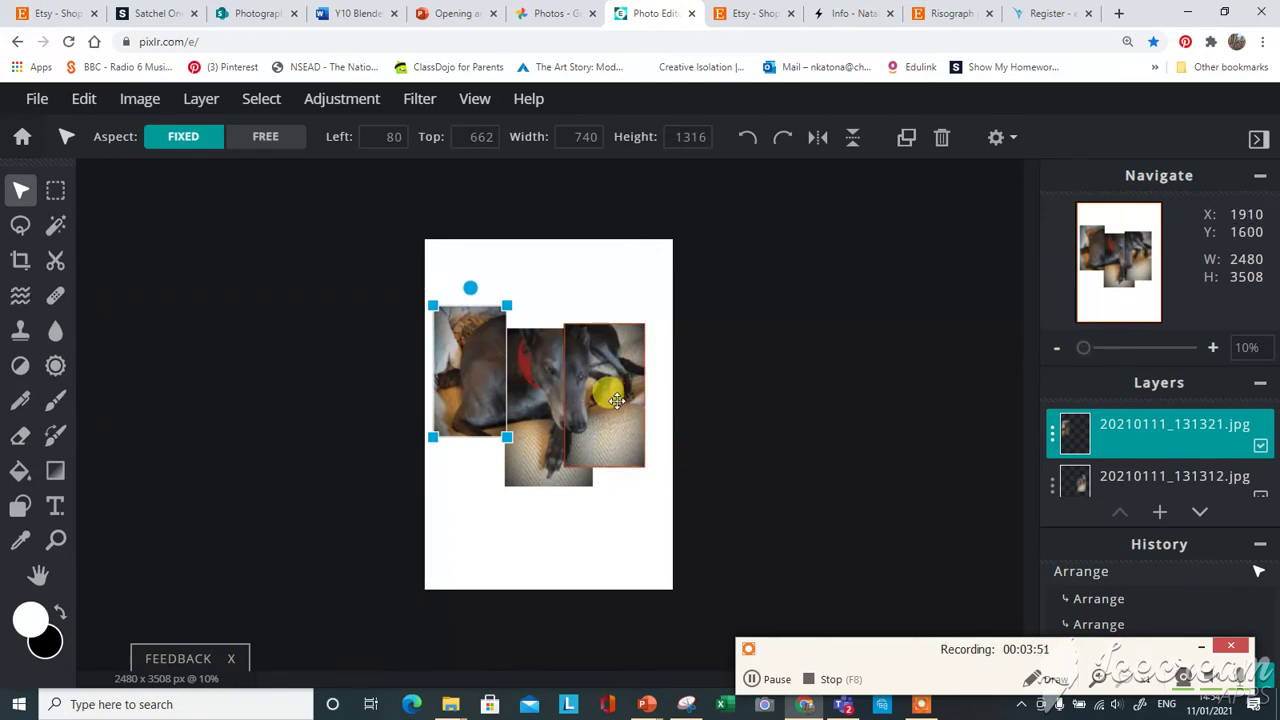
- Move the 20210111_131312 layer to the bottom of the layer stack
left_click(617, 400)
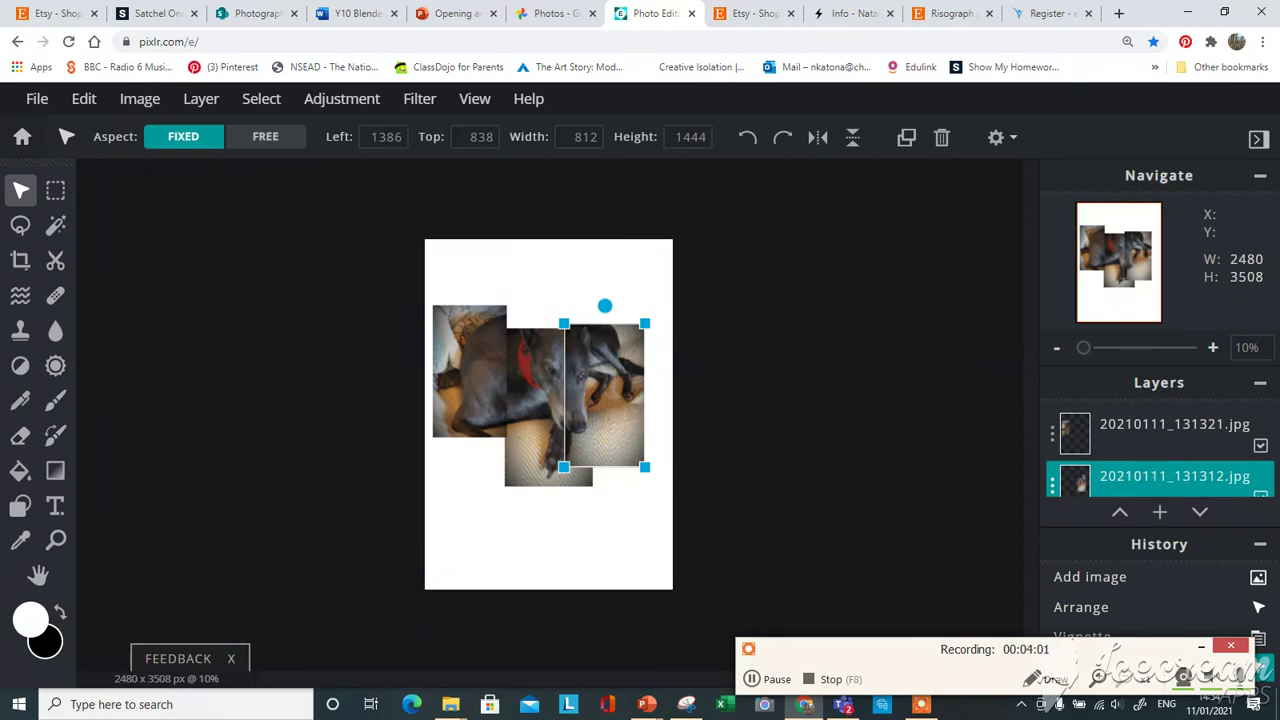
left_click_drag(1075, 478, 1075, 498)
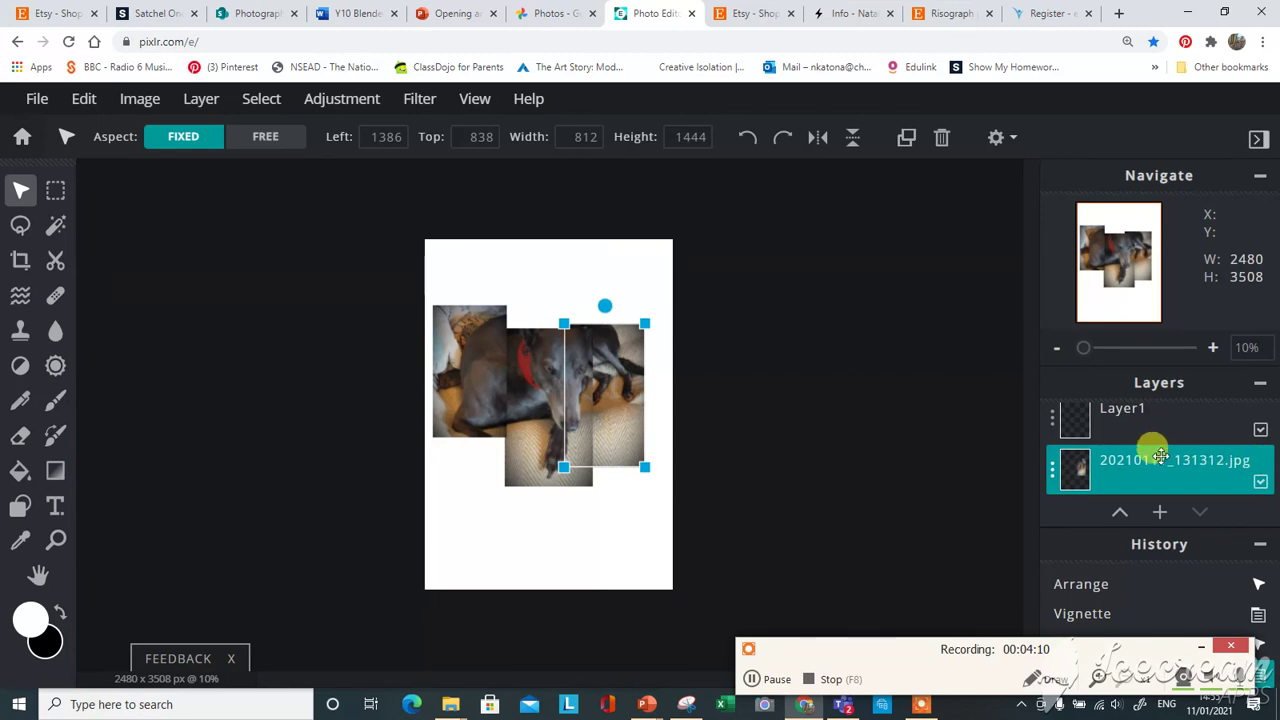
left_click_drag(1156, 448, 1162, 495)
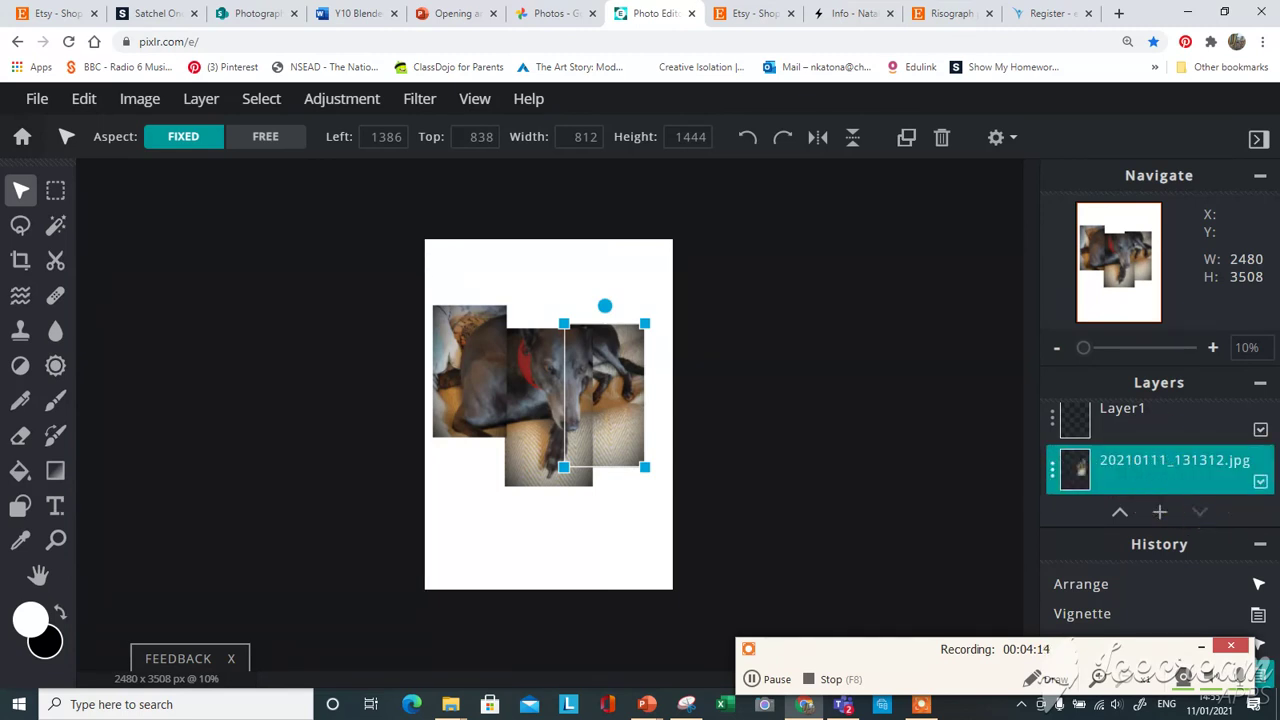
- Raise the 20210111_131312 layer to the top of the layer stack and return it to the bottom
left_click(1114, 510)
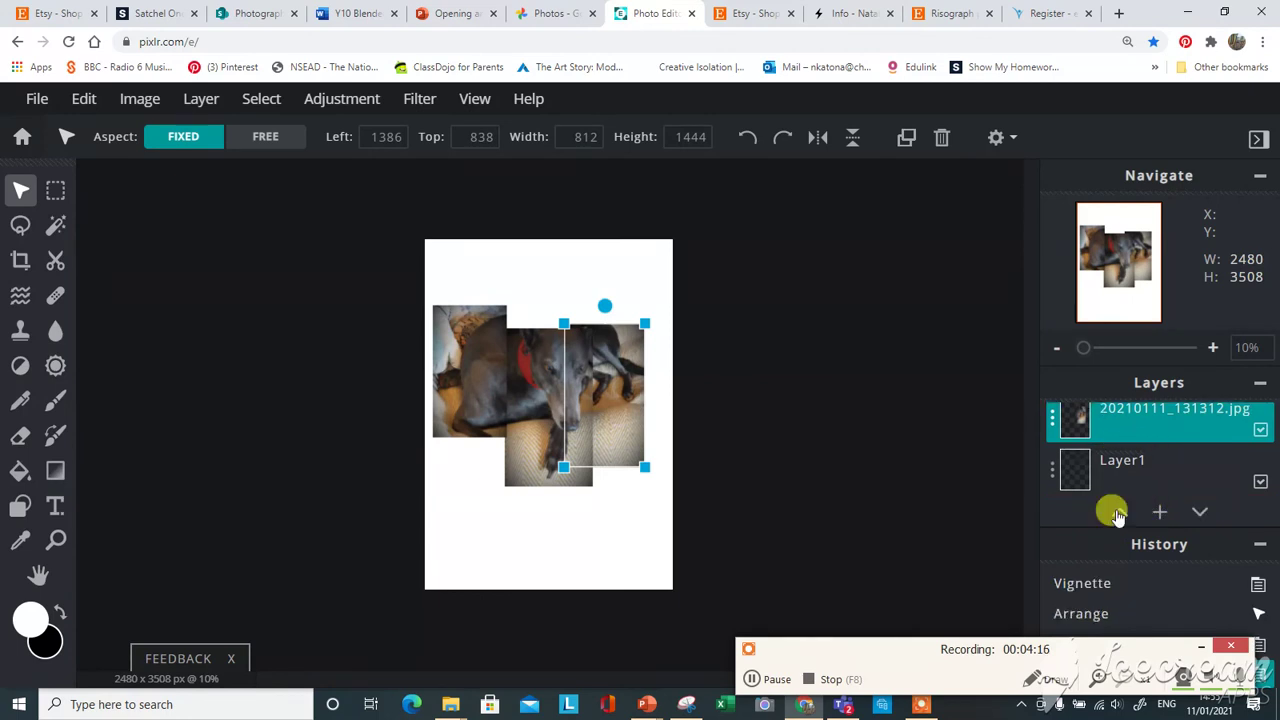
left_click(1118, 511)
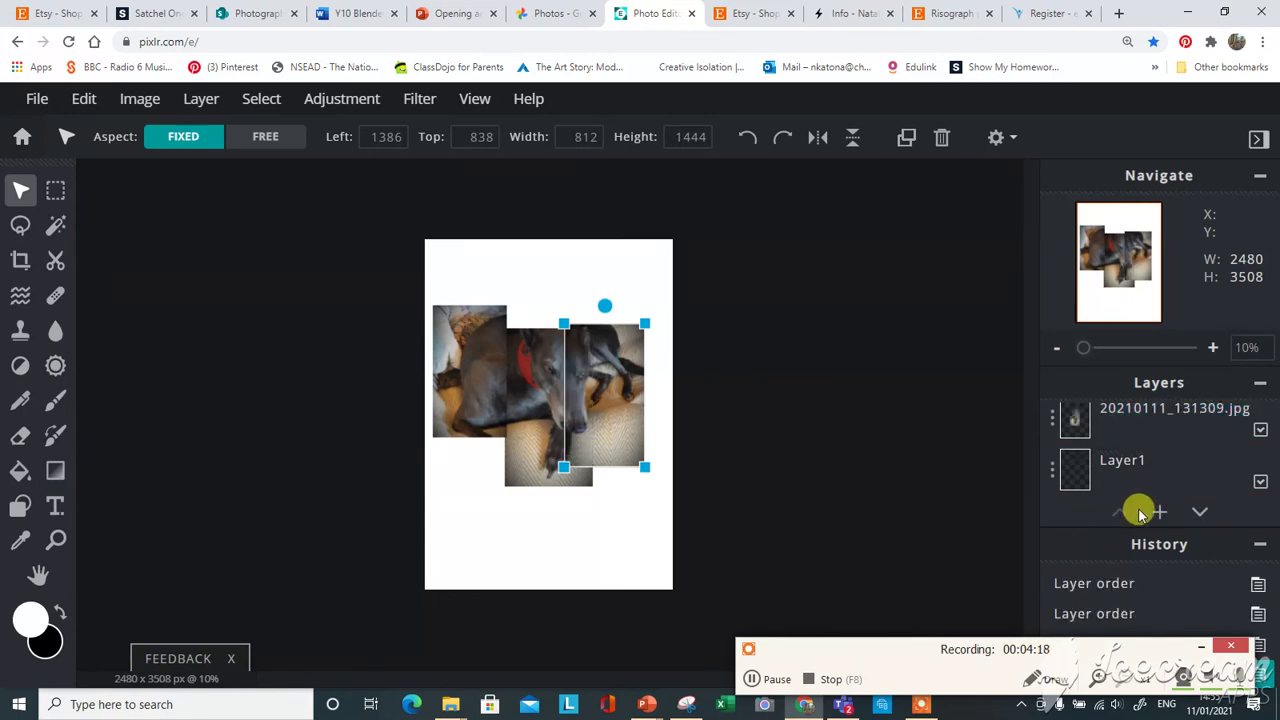
left_click(1198, 514)
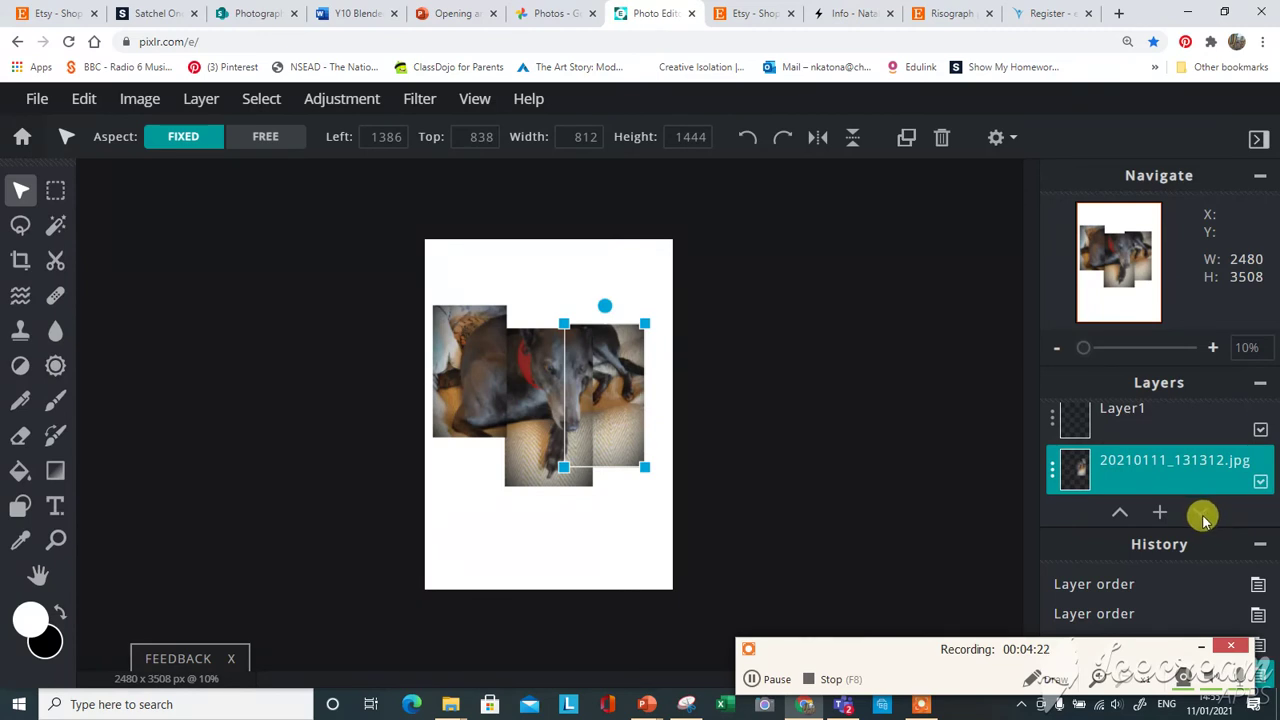
left_click(622, 520)
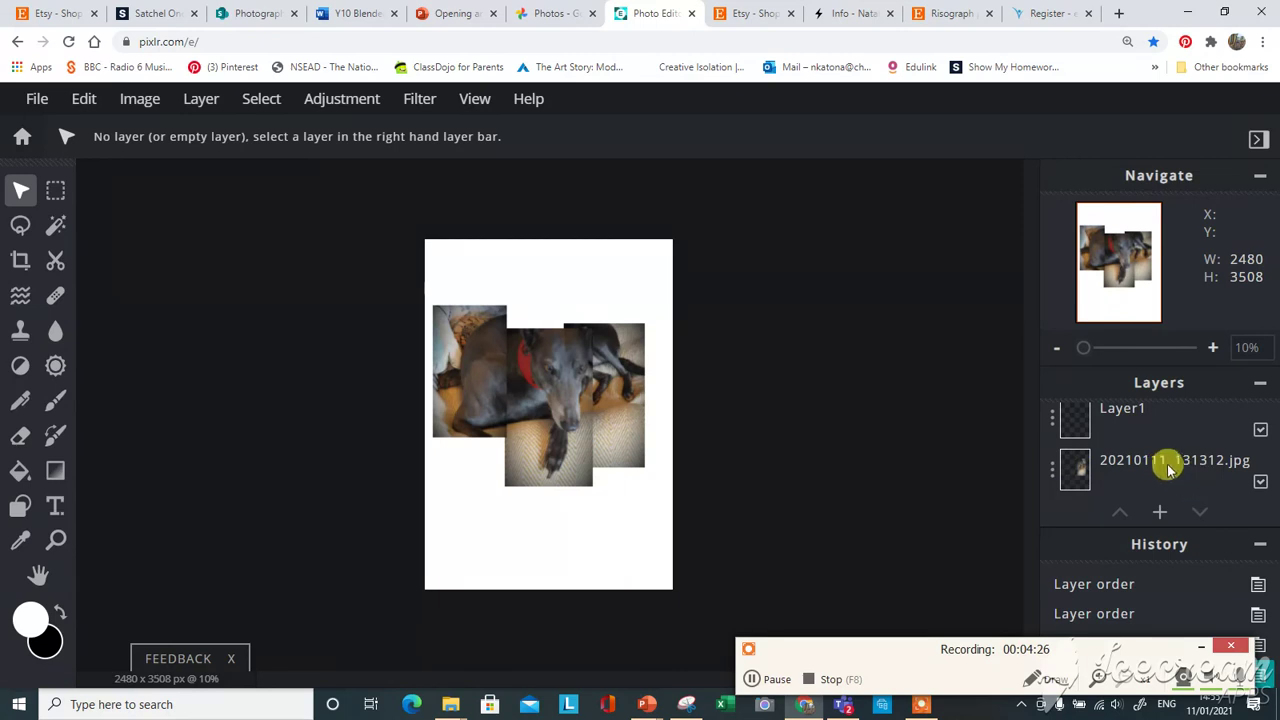
left_click(627, 405)
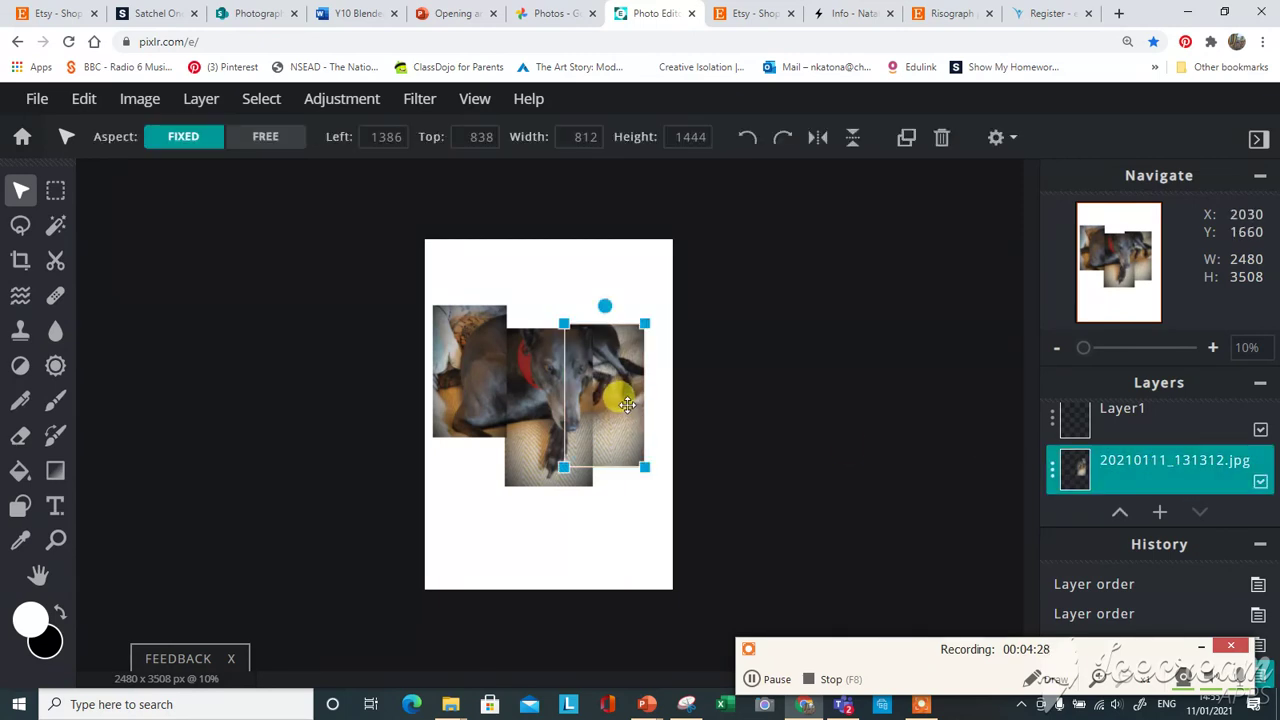
left_click(521, 405)
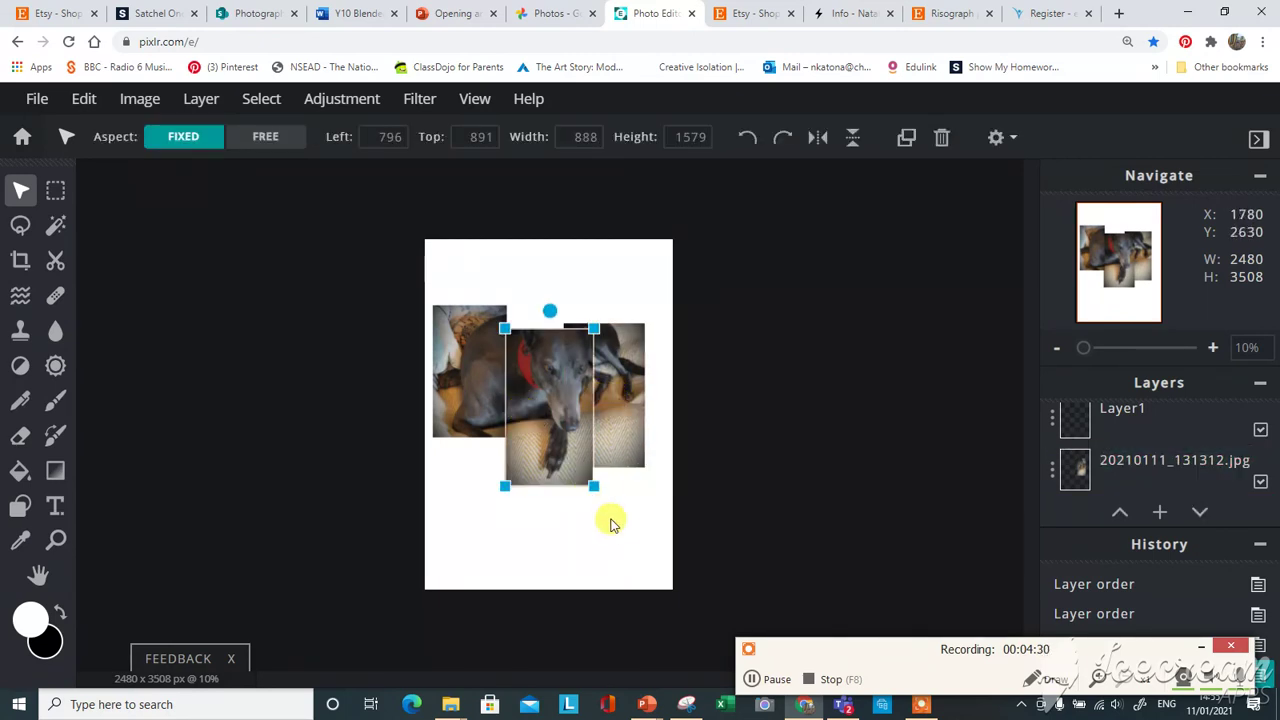
left_click(612, 524)
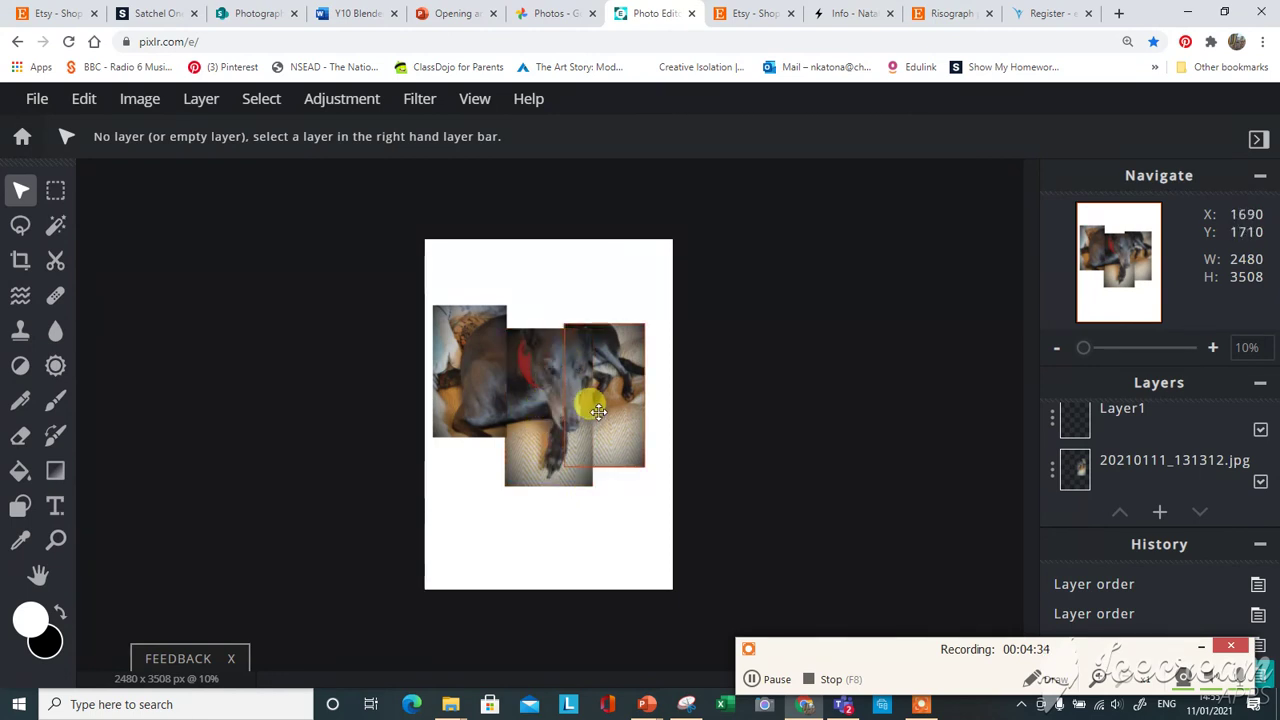
left_click(751, 679)
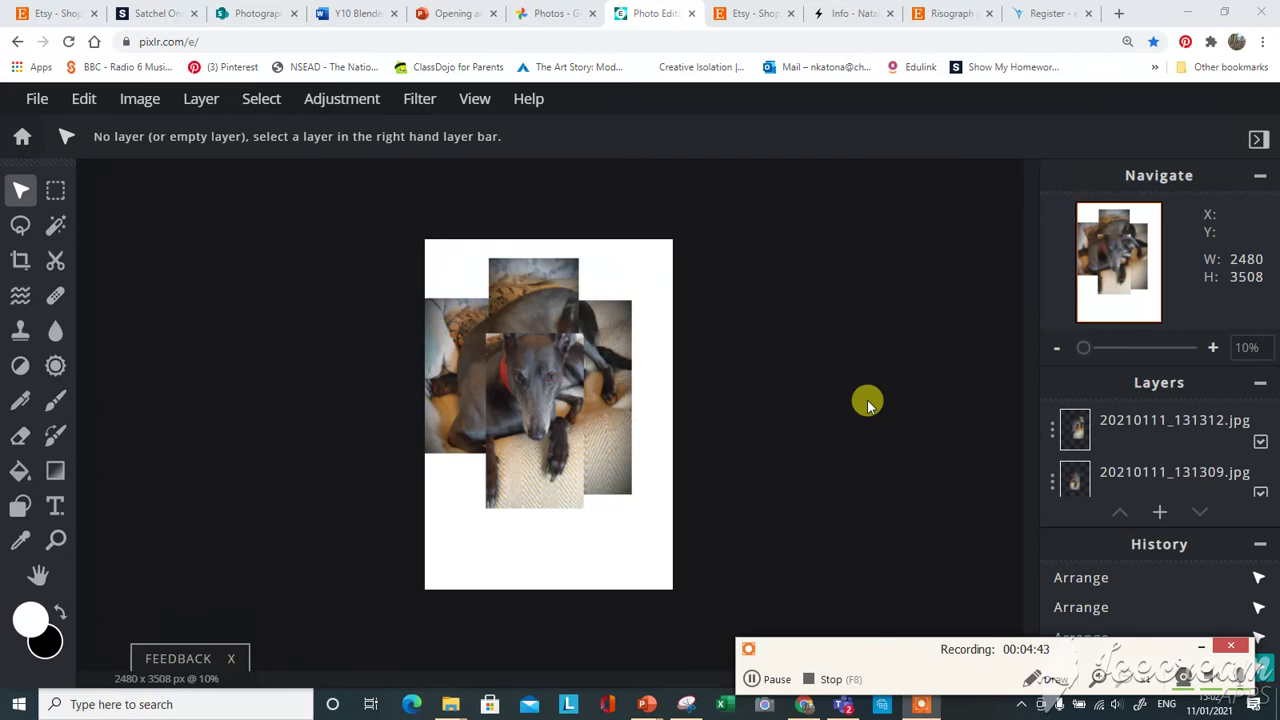
- Merge all the photo layers and the background into a single layer
left_click(1053, 430)
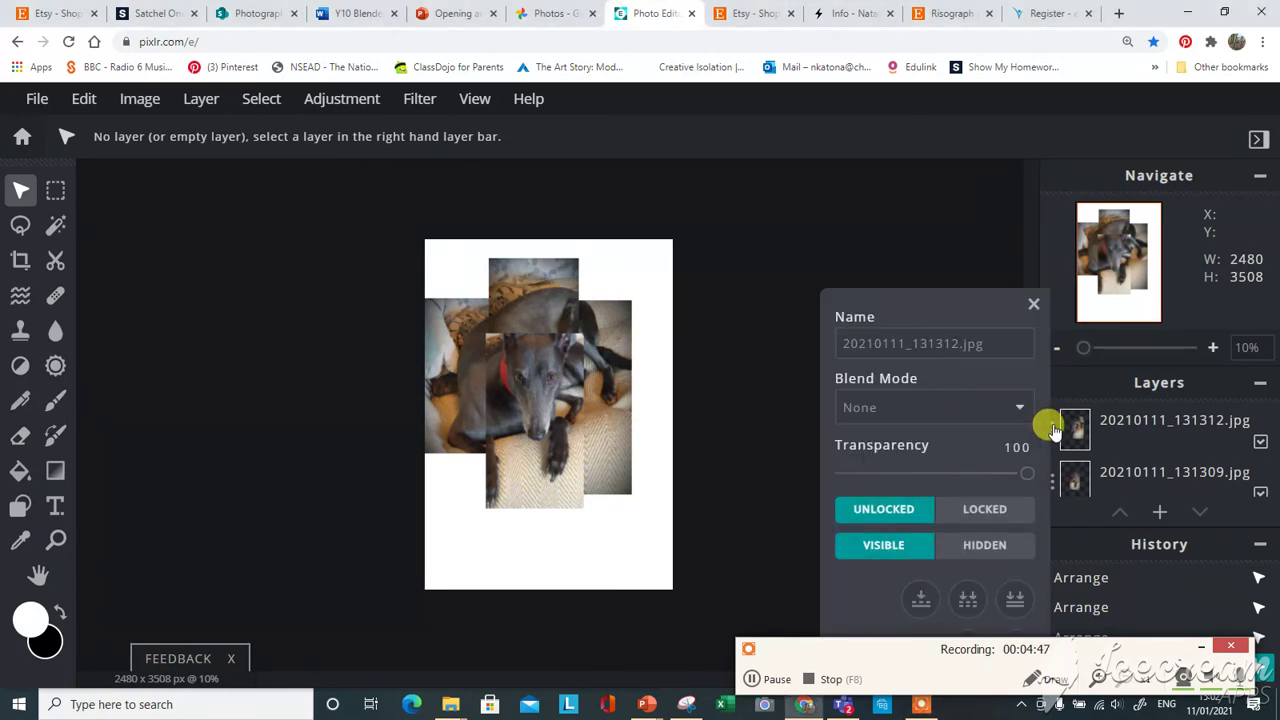
left_click(967, 601)
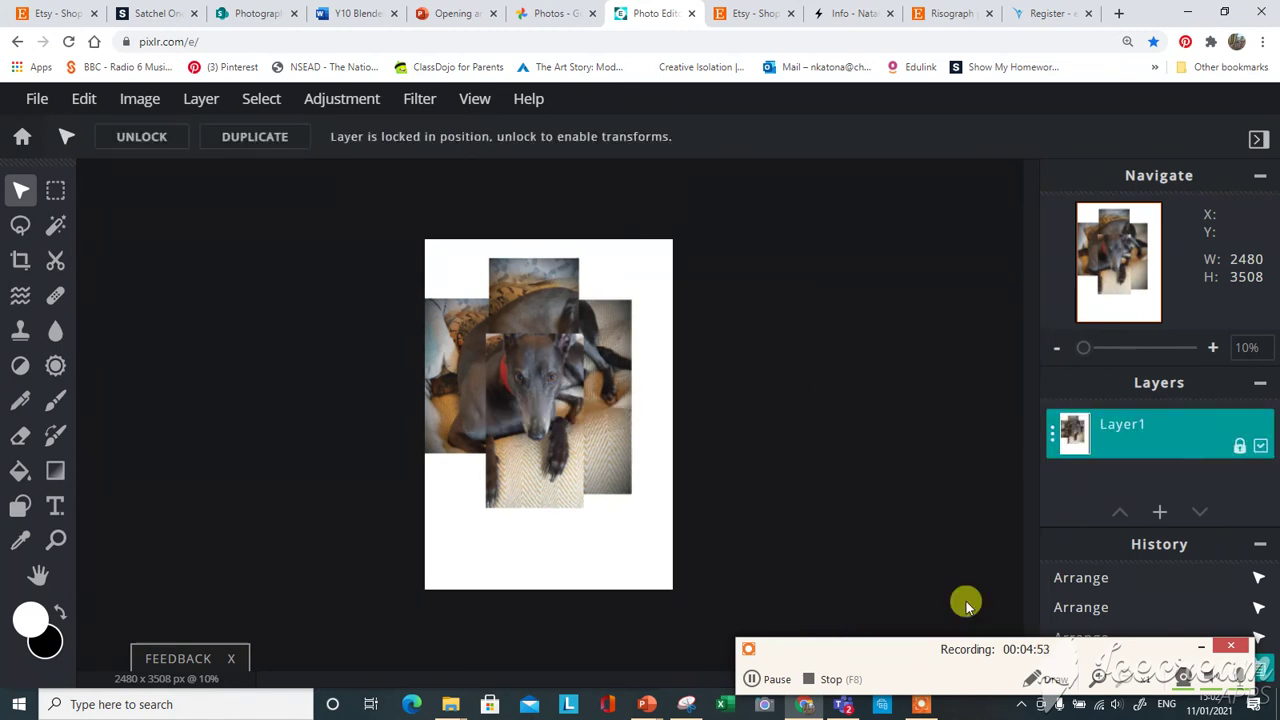